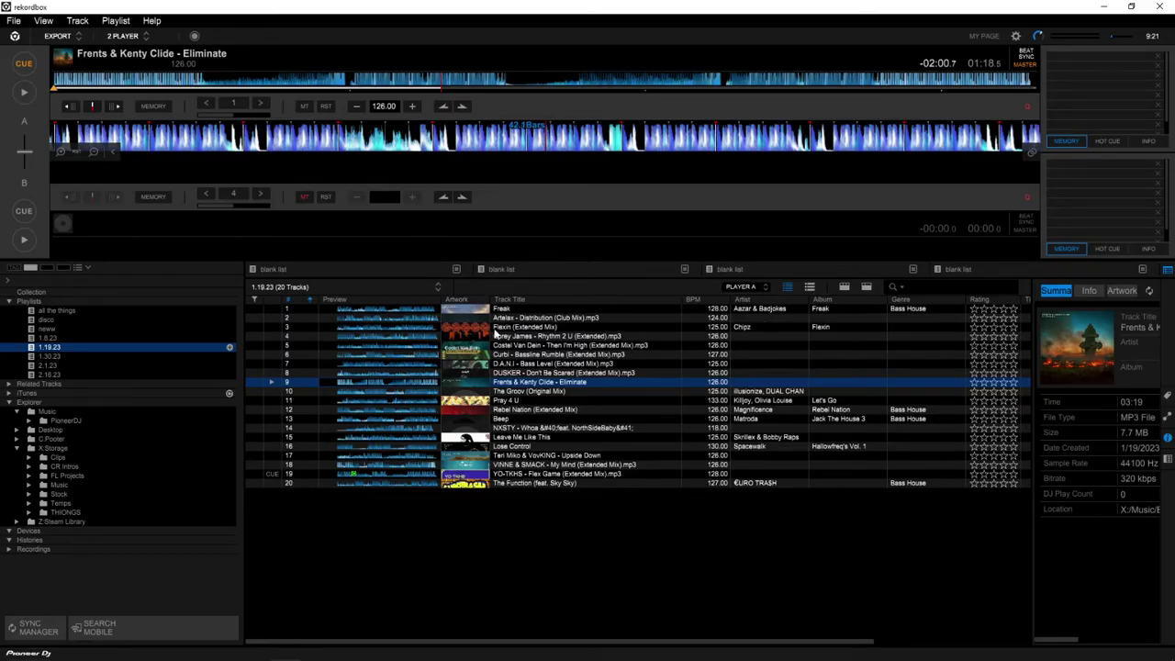
# Step: Select Artelax - Distribution, then Costel Van Dein - Then I'm High, to view its details
pyautogui.click(704, 318)
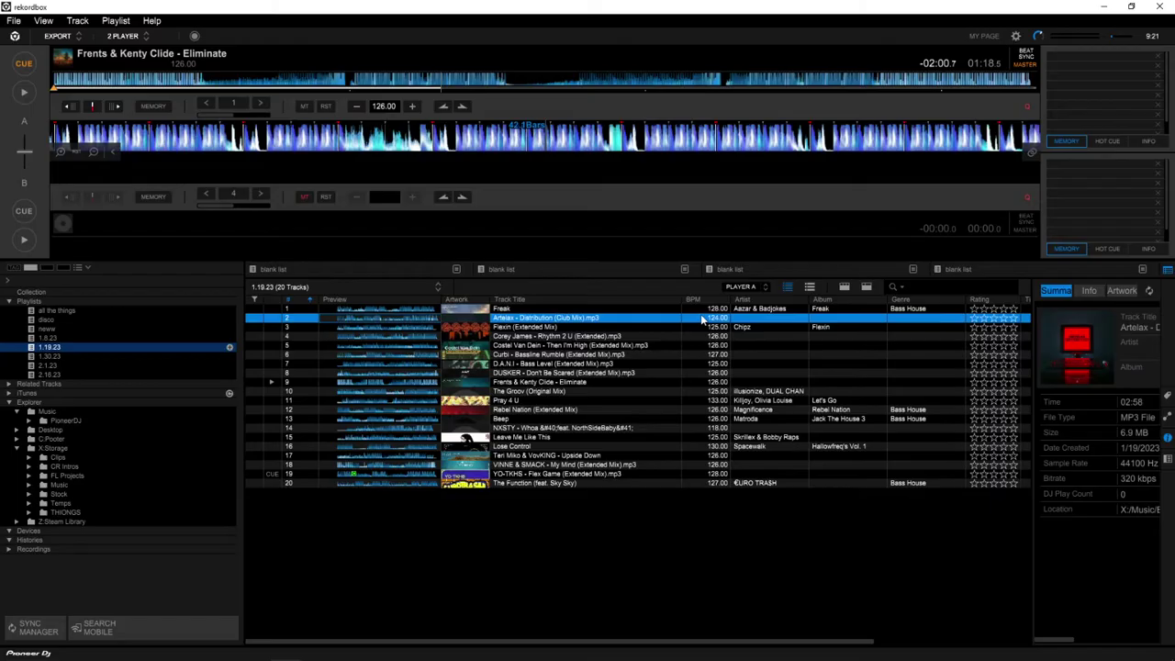
pyautogui.click(706, 346)
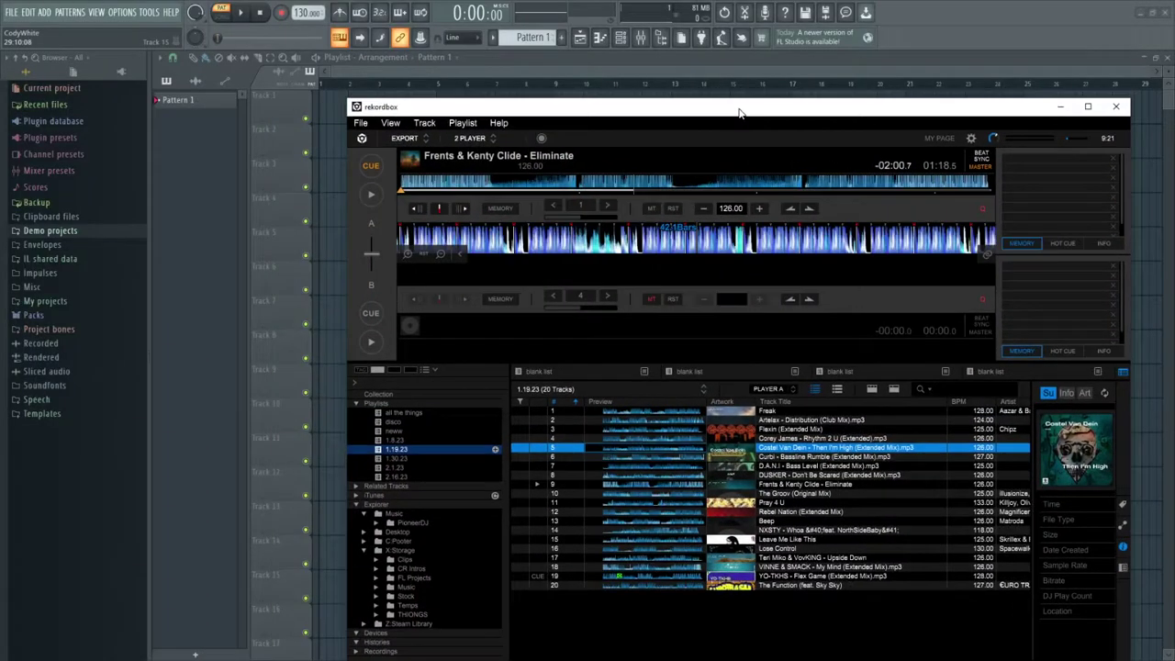
# Step: Shrink rekordbox and drag The Function (feat. Sky Sky) onto the start of Track 1
pyautogui.moveTo(529, 6); pyautogui.dragTo(823, 91)
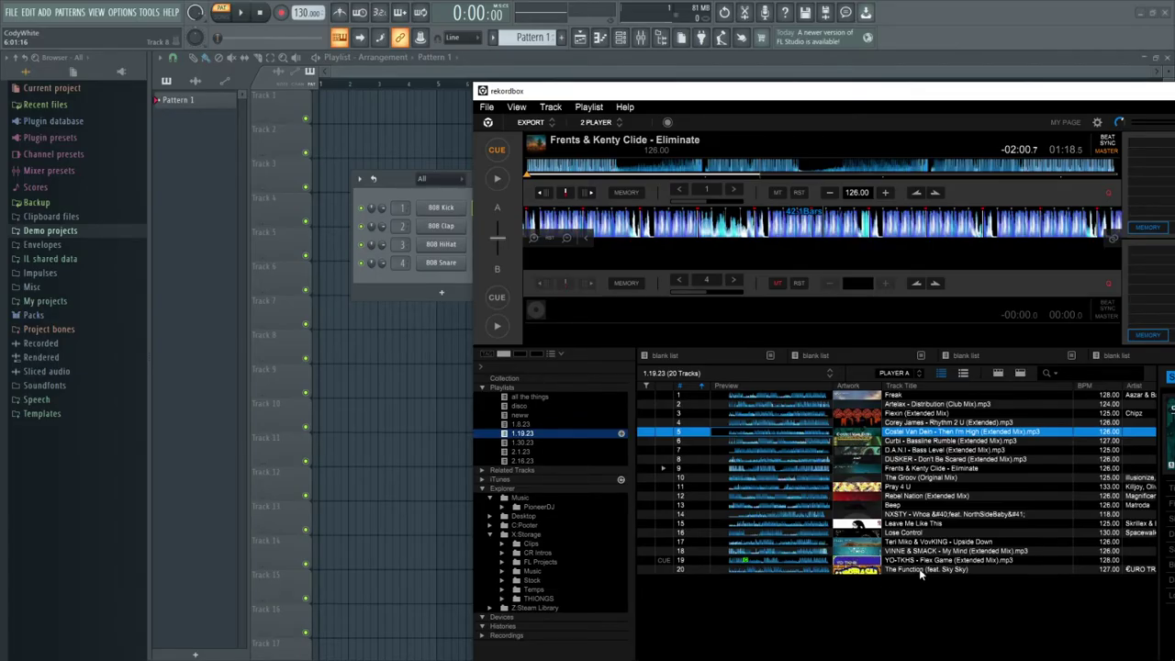
pyautogui.moveTo(919, 569); pyautogui.dragTo(339, 118)
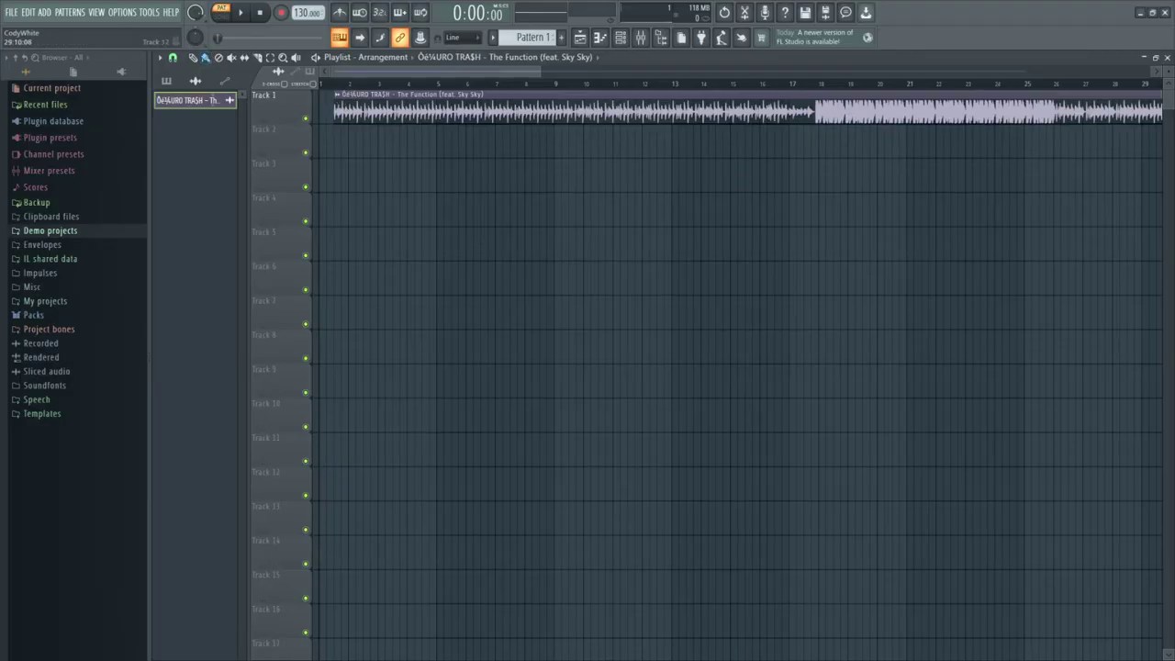
# Step: Zoom the playlist to fit the whole The Function clip
pyautogui.click(281, 58)
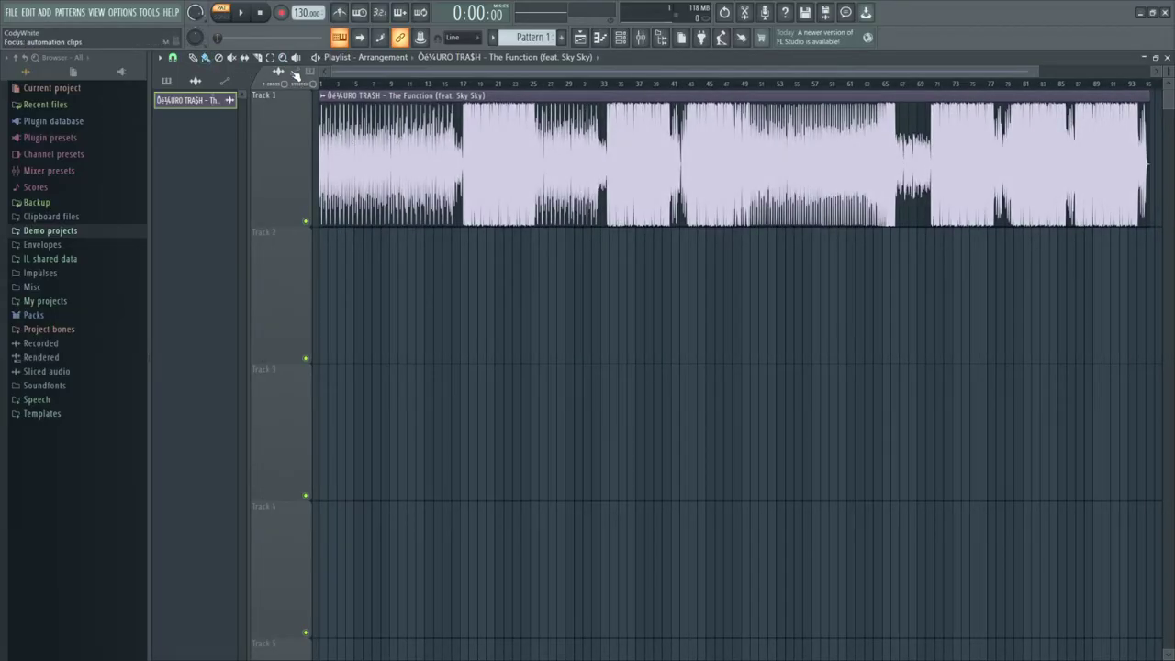
pyautogui.click(282, 58)
pyautogui.click(412, 171)
# Step: Scroll through the playlist tracks, then bring rekordbox back to the front
pyautogui.scroll(-10, 449, 358)
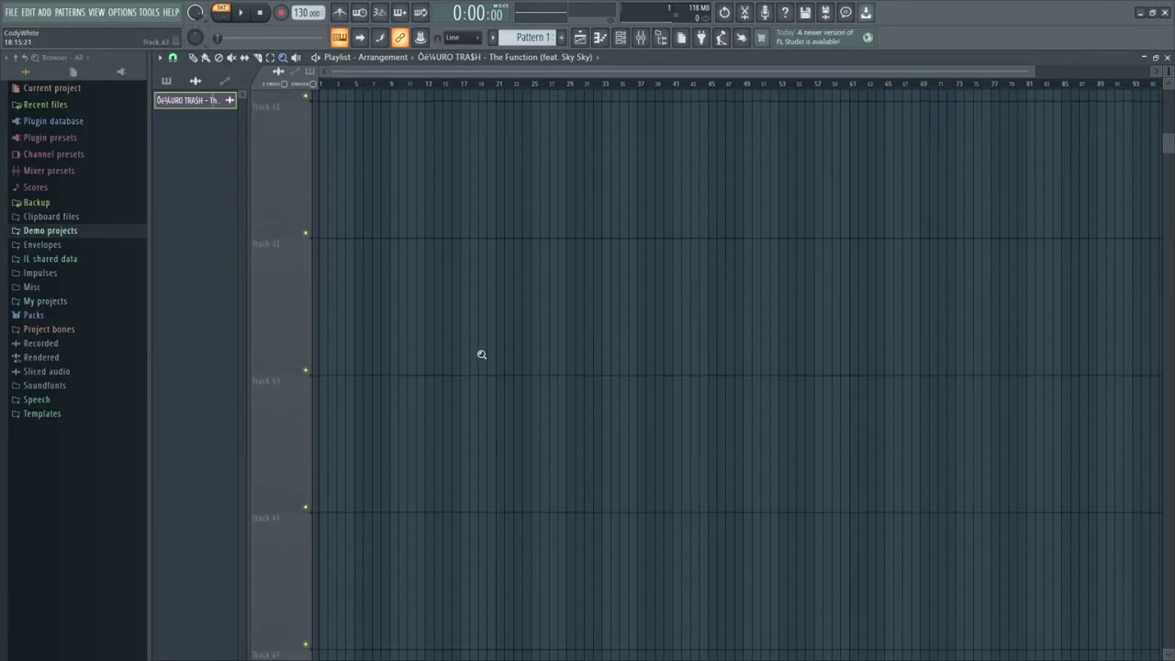
pyautogui.scroll(3, 482, 355)
pyautogui.scroll(3, 477, 373)
pyautogui.scroll(2, 477, 425)
pyautogui.scroll(2, 485, 428)
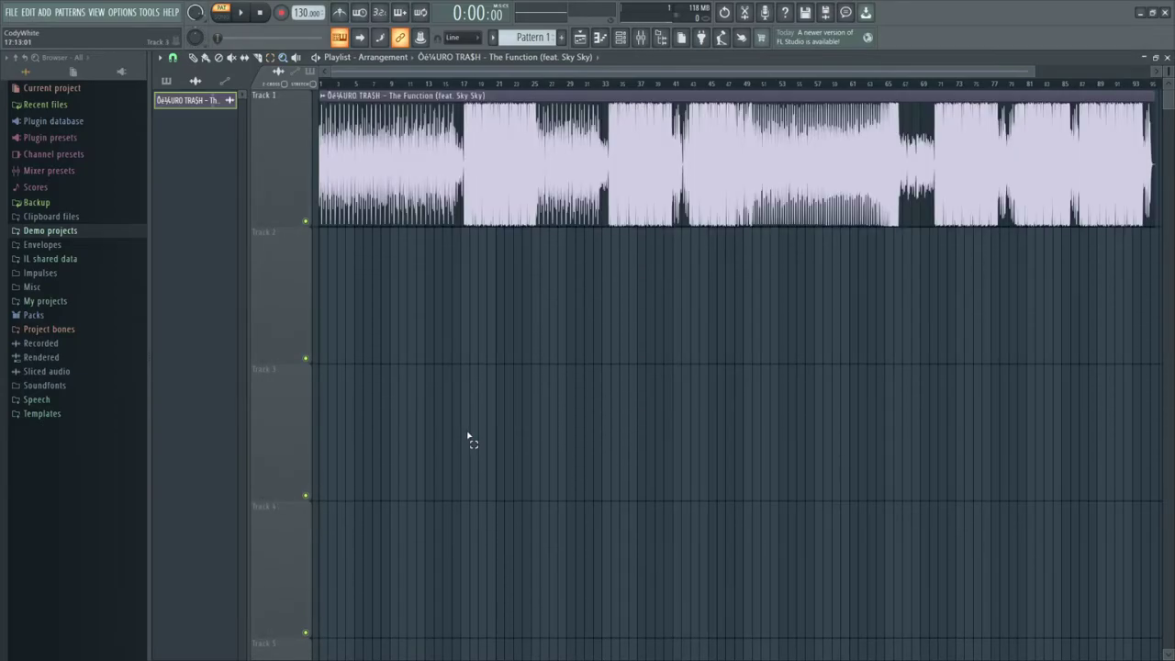
pyautogui.hotkey('alt', 'Tab')
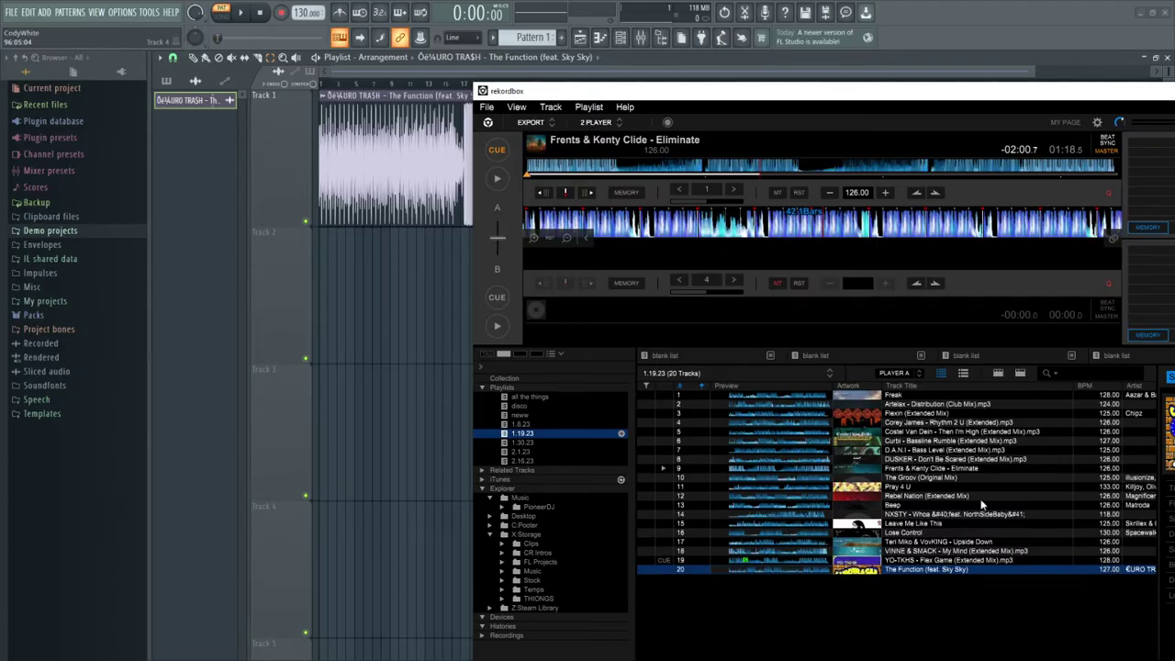
# Step: Set The Function clip's tempo to 127 BPM using Detect tempo > Type in (BPM)
pyautogui.click(218, 59)
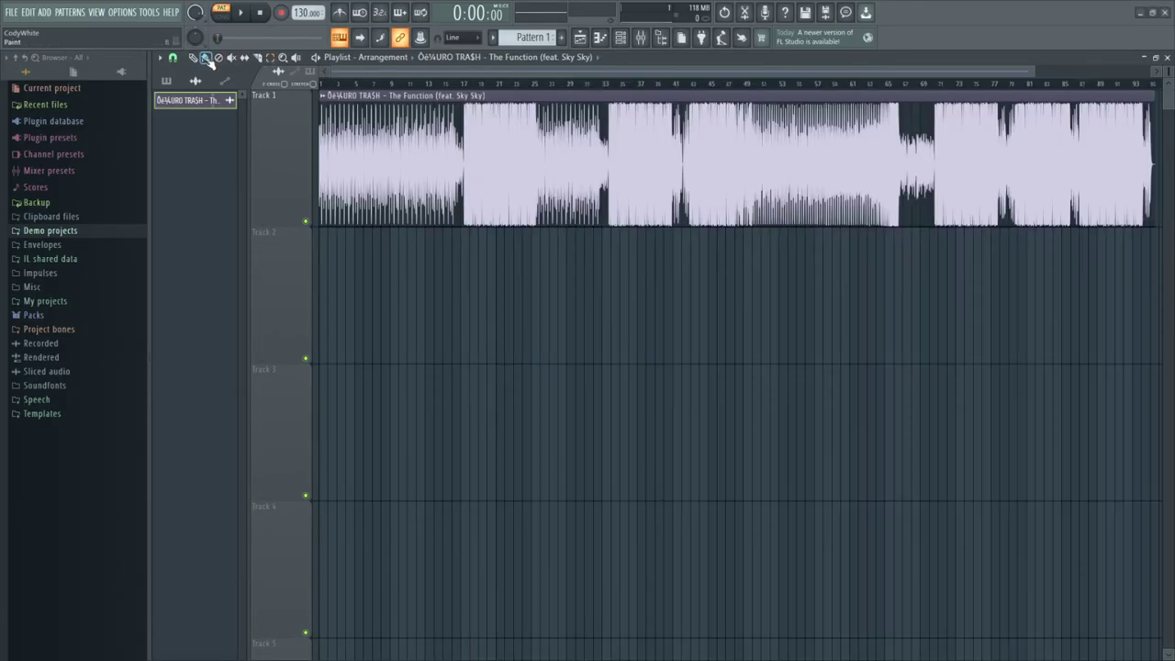
pyautogui.click(326, 96)
pyautogui.click(450, 181)
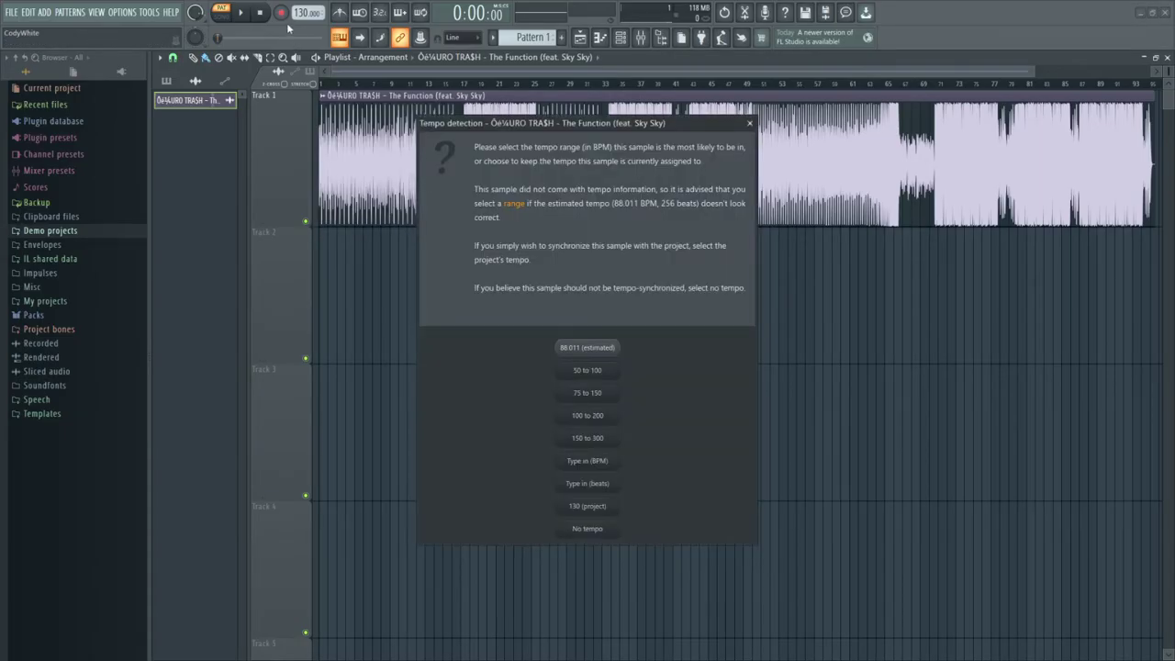
pyautogui.click(601, 463)
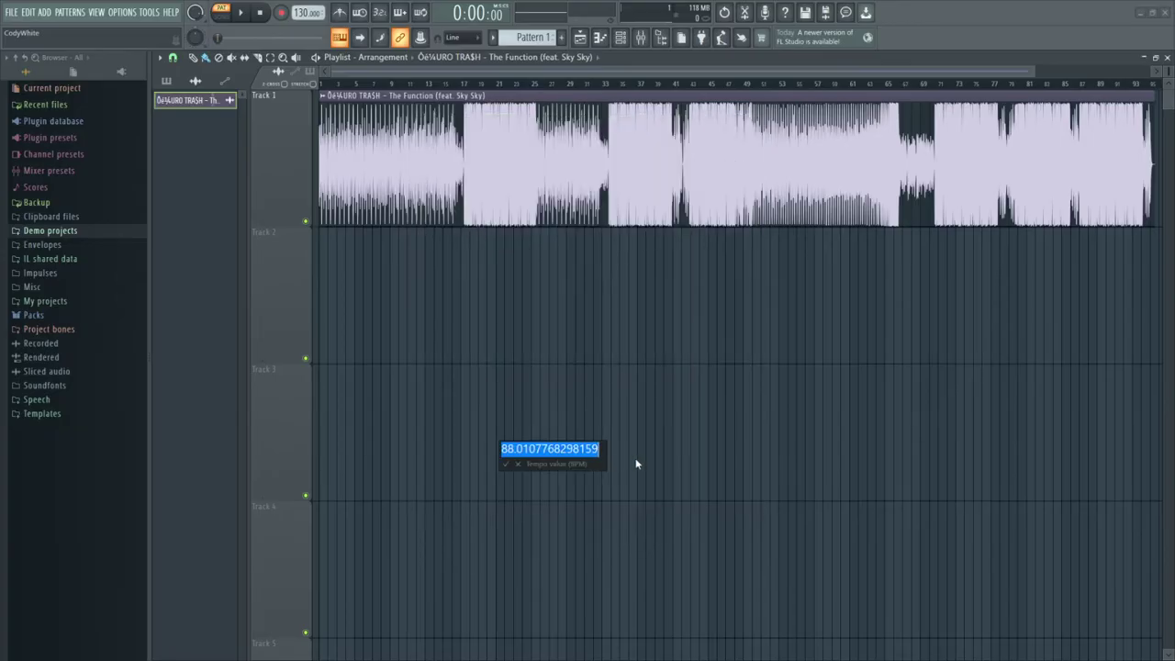
pyautogui.write('127')
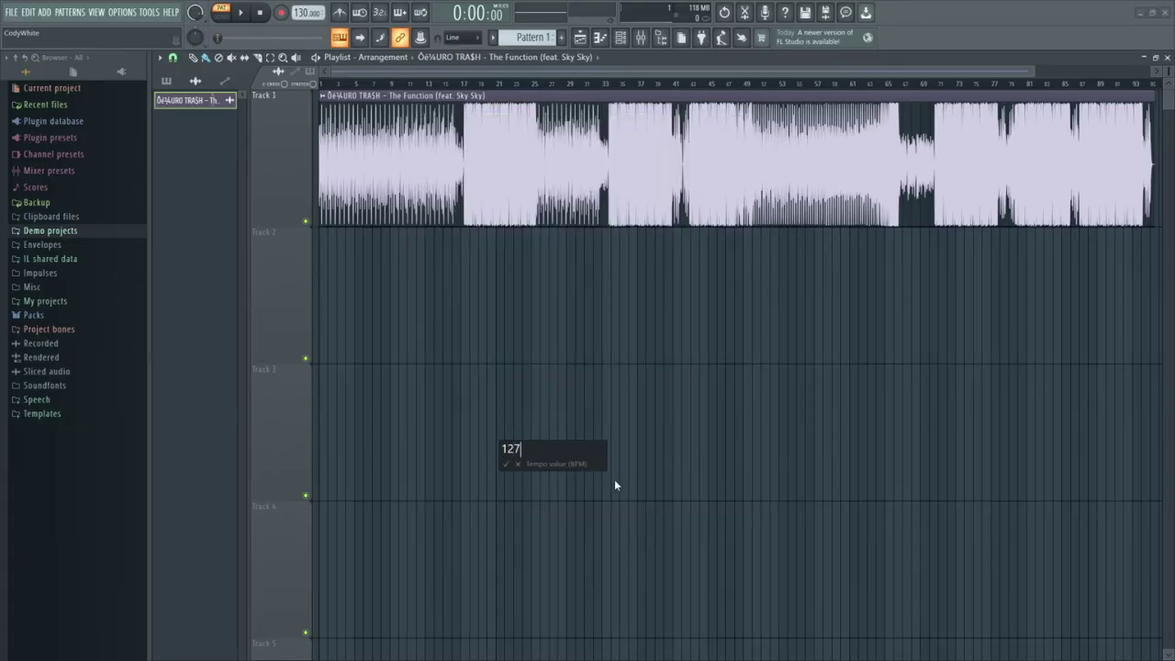
pyautogui.press('Return')
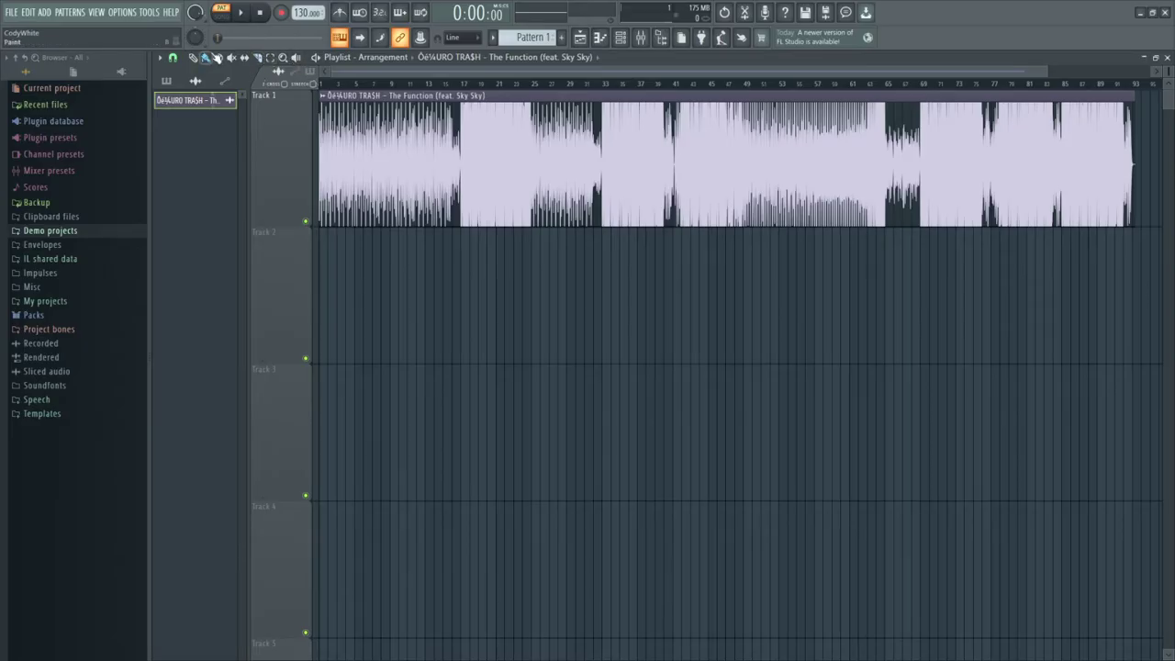
# Step: Slice The Function at bar 69 and move the later slice back to start at bar 17
pyautogui.click(219, 58)
pyautogui.click(282, 57)
pyautogui.click(714, 260)
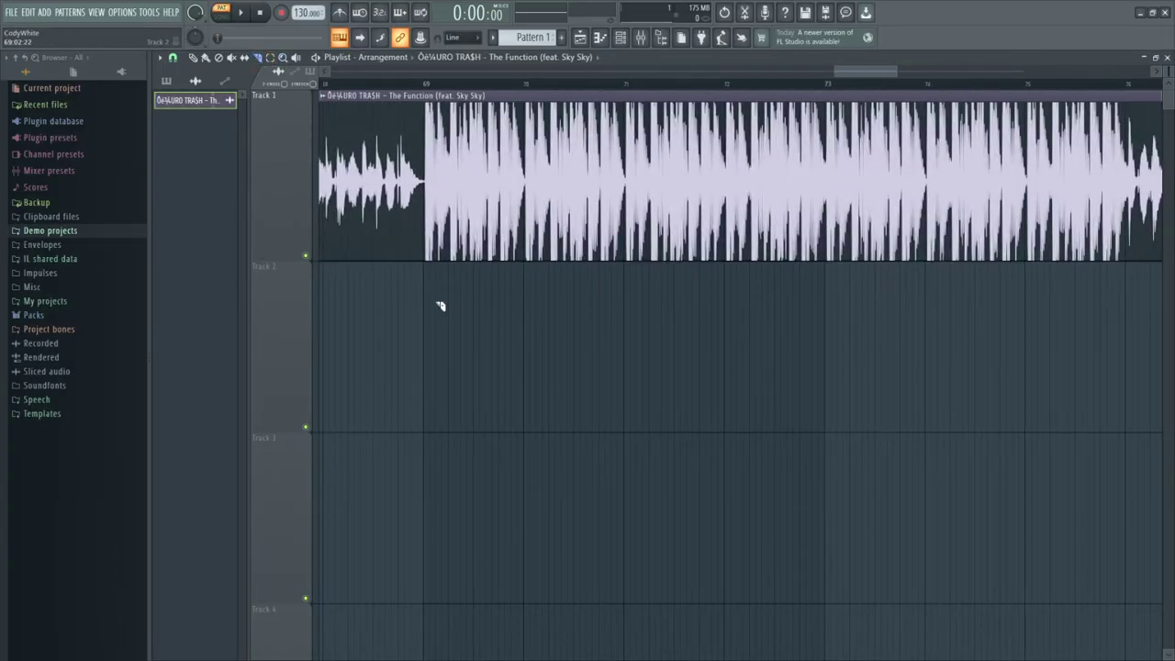
pyautogui.moveTo(424, 275); pyautogui.dragTo(422, 101)
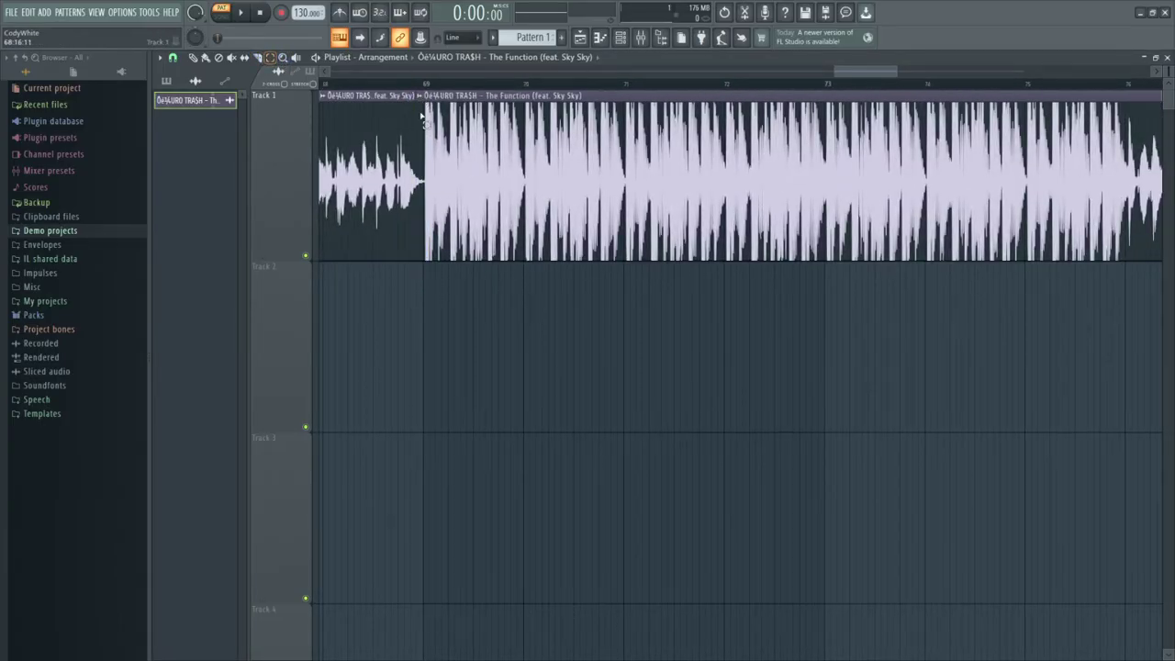
pyautogui.click(423, 114)
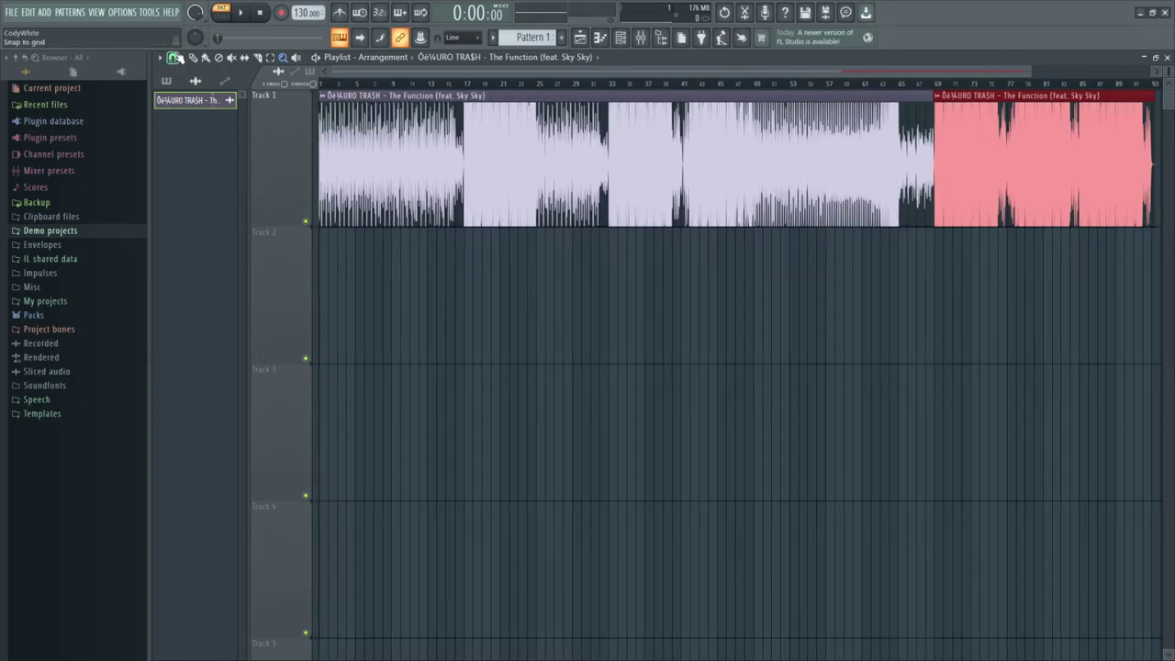
pyautogui.click(173, 57)
pyautogui.click(189, 105)
pyautogui.moveTo(976, 164); pyautogui.dragTo(505, 148)
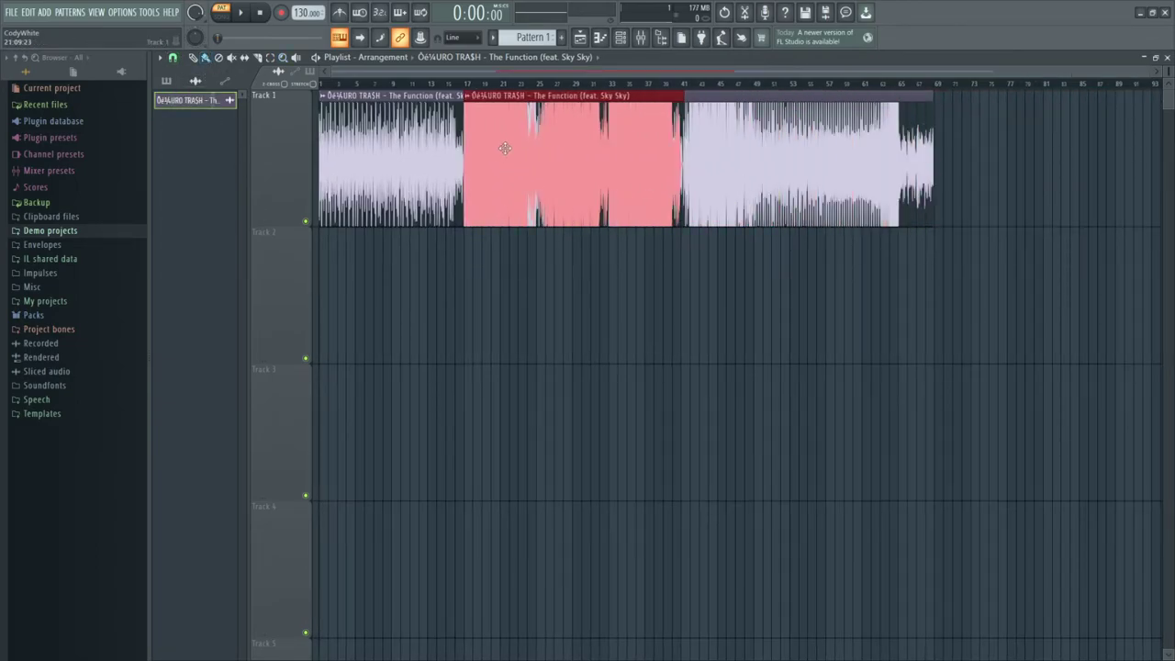
# Step: Cut both clips at bar 17, delete the leftovers, and rejoin the slice on Track 1
pyautogui.click(283, 57)
pyautogui.moveTo(378, 309)
pyautogui.mouseDown()
pyautogui.moveTo(606, 184)
pyautogui.moveTo(739, 263)
pyautogui.mouseUp()
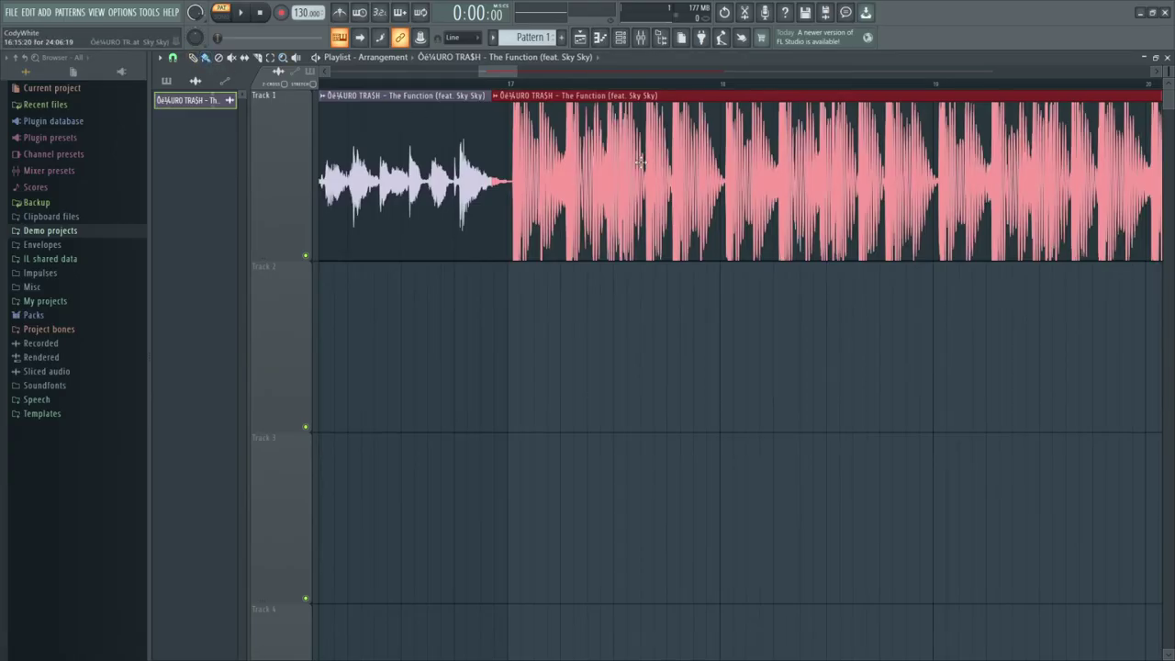
pyautogui.moveTo(640, 162); pyautogui.dragTo(640, 333)
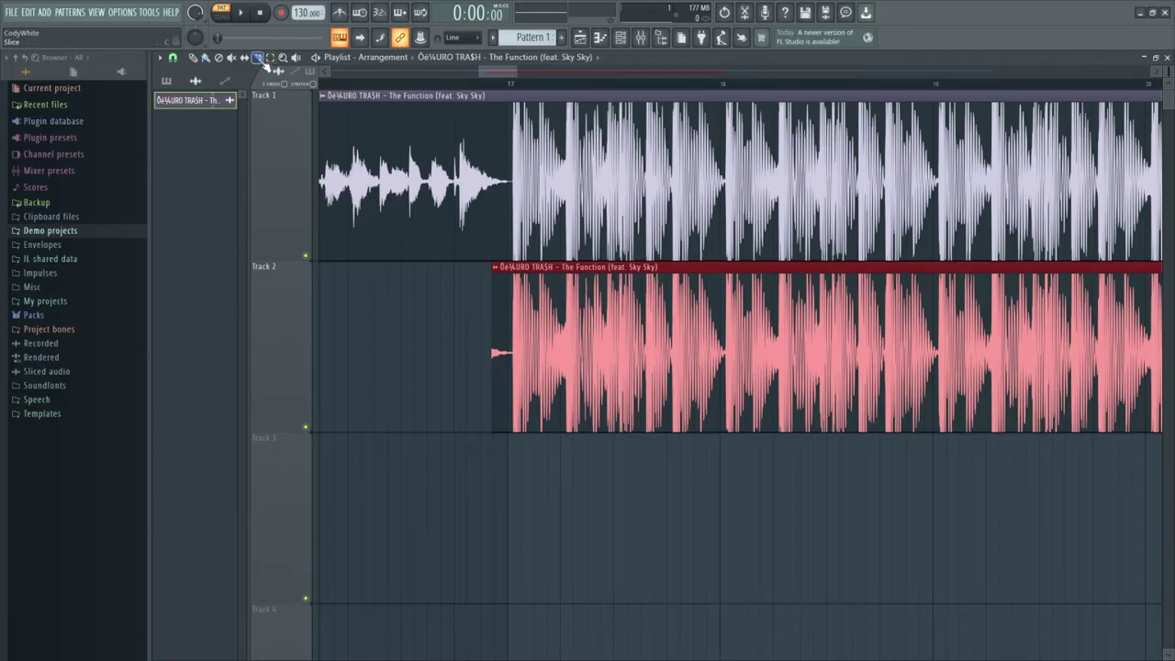
pyautogui.click(259, 58)
pyautogui.moveTo(508, 487); pyautogui.dragTo(512, 97)
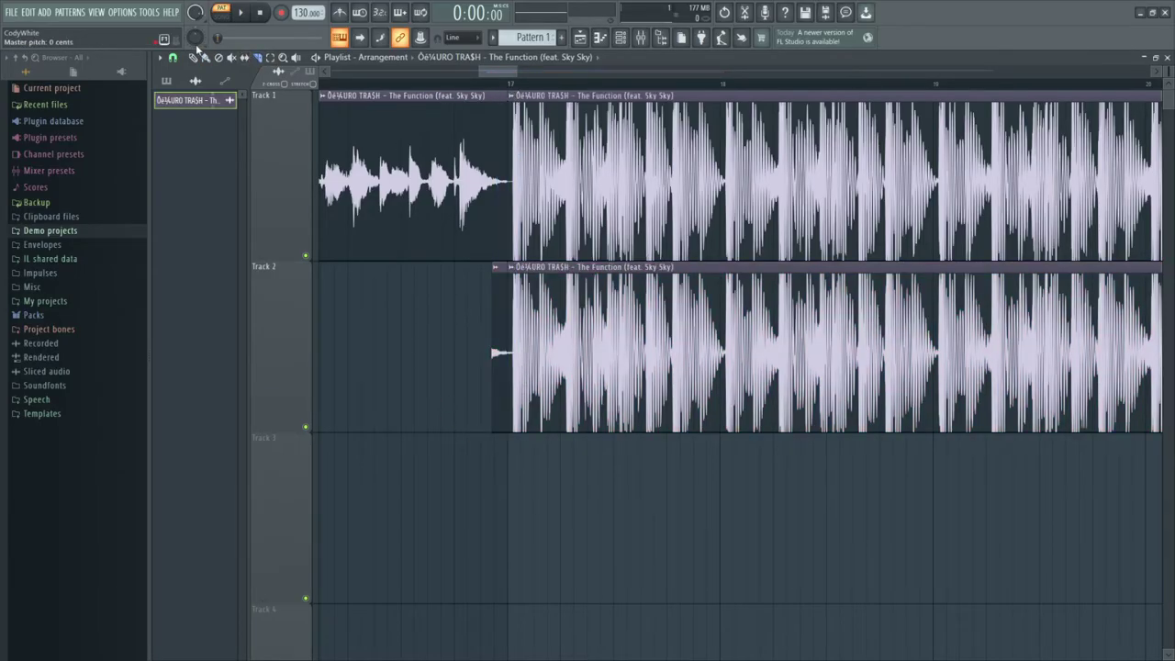
pyautogui.rightClick(508, 294)
pyautogui.rightClick(538, 230)
pyautogui.moveTo(569, 349); pyautogui.dragTo(567, 178)
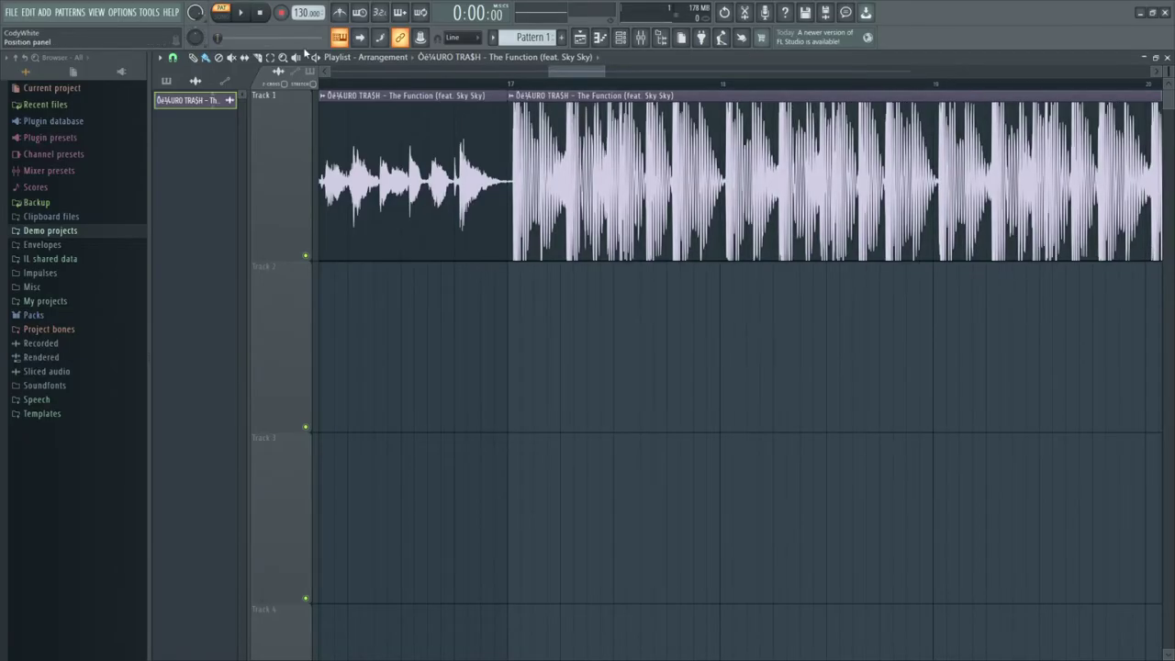
pyautogui.scroll(-5, 329, 112)
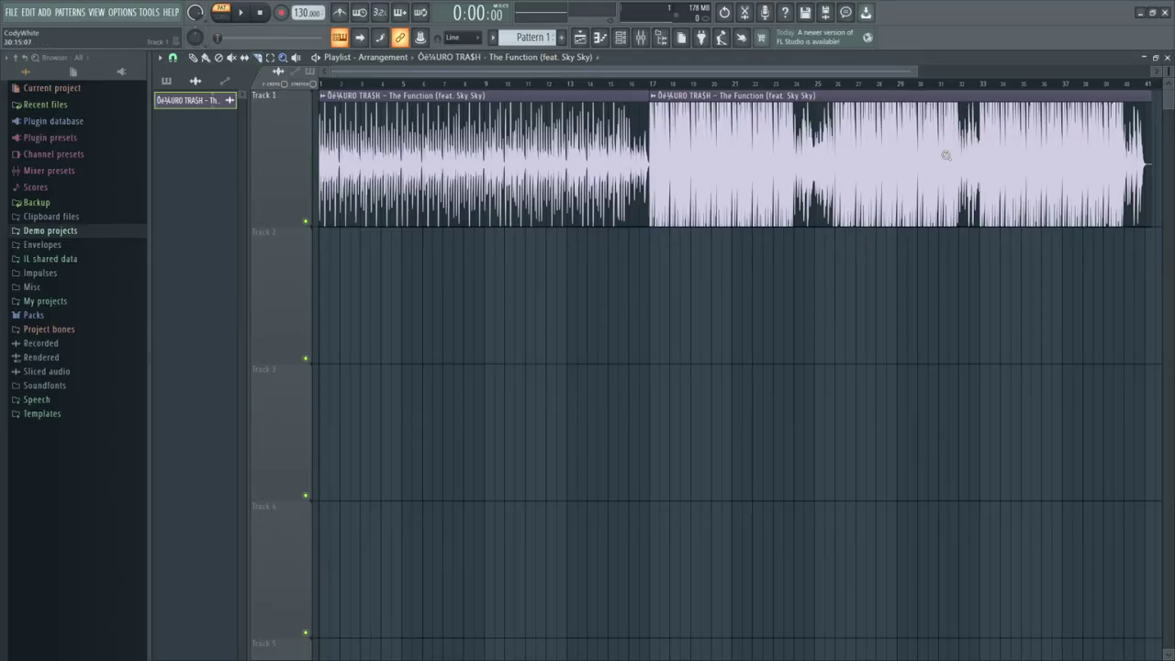
# Step: Load Fruity Parametric EQ 2 into Insert 1 slot 1 and pull band 1 down to cut the lows
pyautogui.click(205, 57)
pyautogui.doubleClick(425, 95)
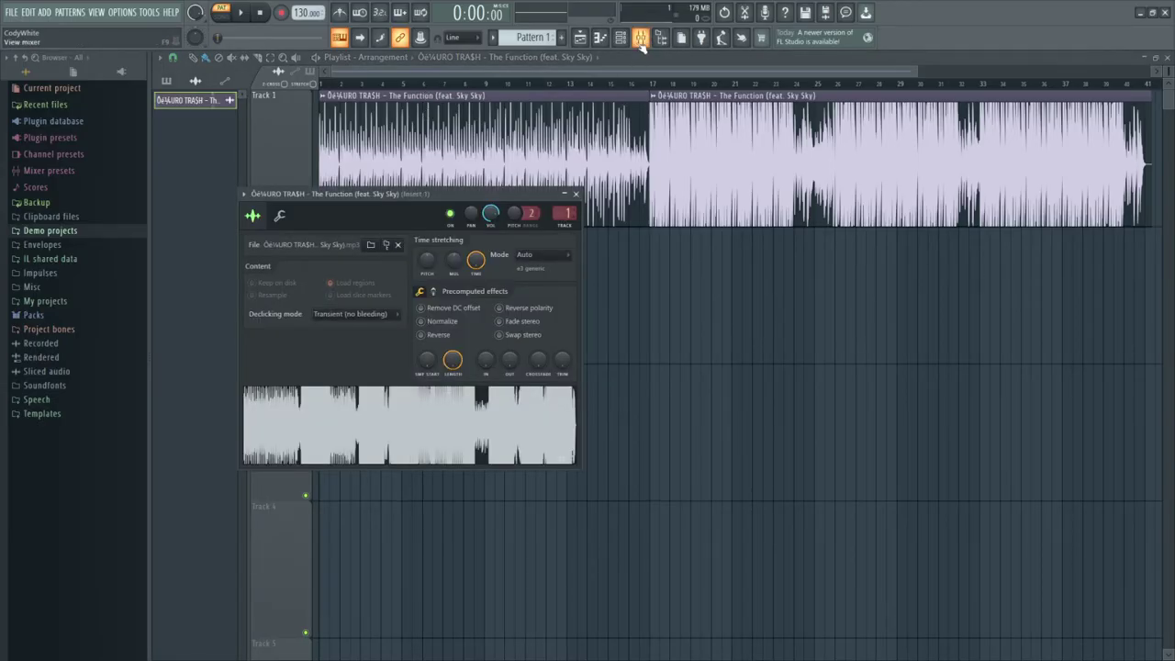
pyautogui.click(640, 38)
pyautogui.click(1015, 356)
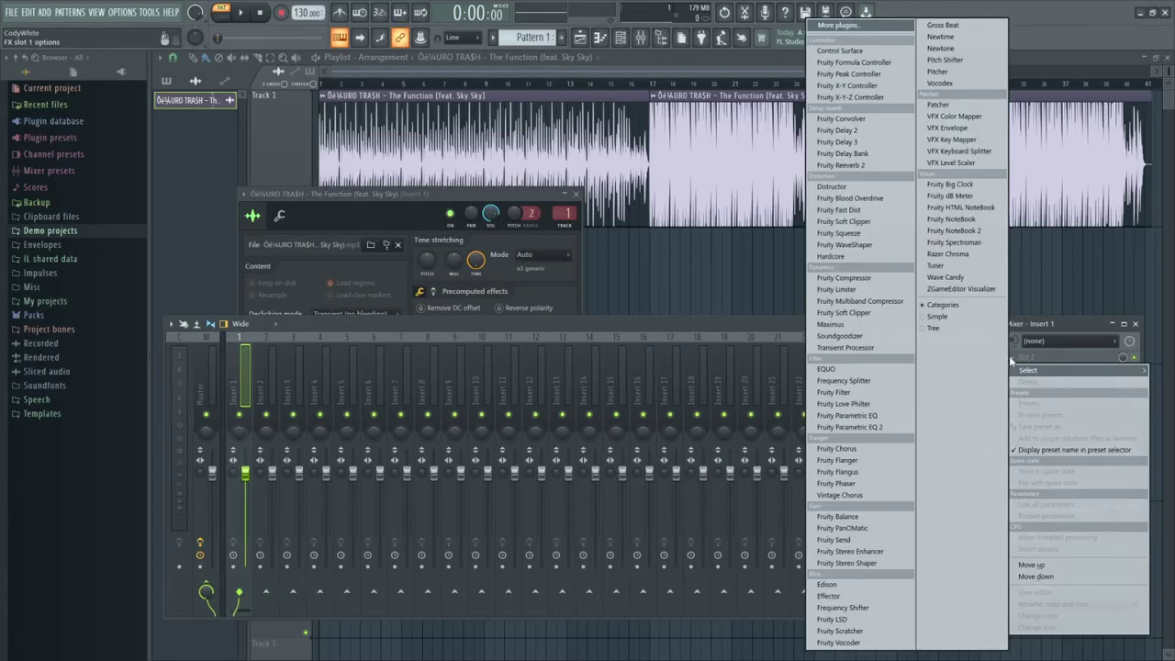
pyautogui.click(890, 429)
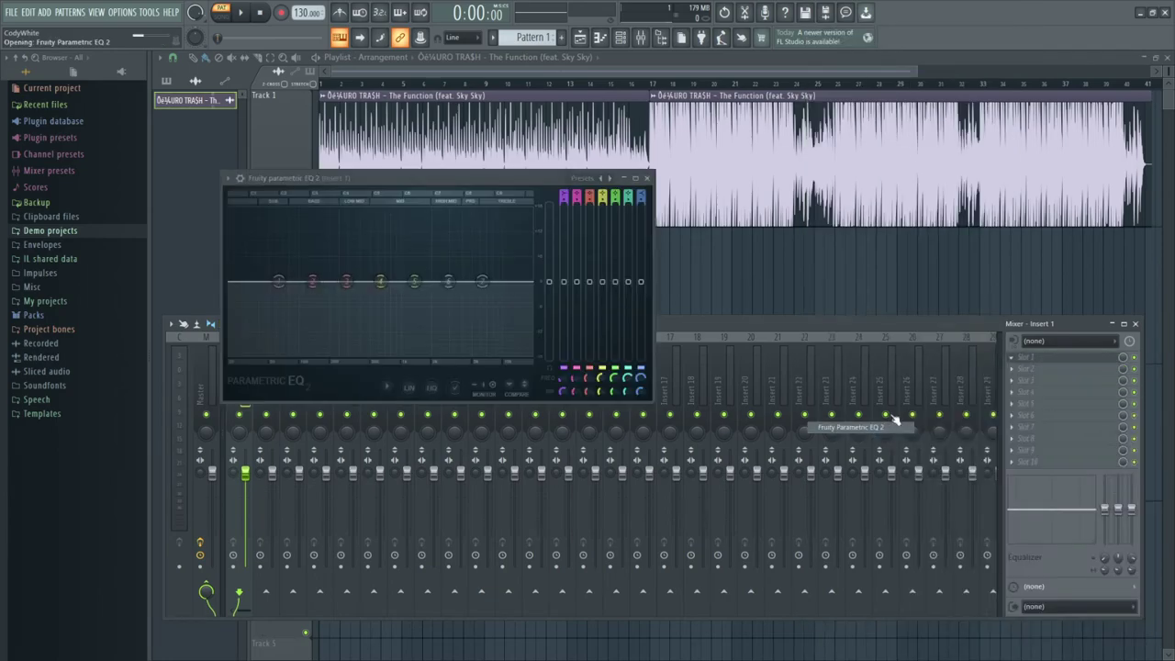
pyautogui.moveTo(564, 283)
pyautogui.mouseDown()
pyautogui.moveTo(563, 357)
pyautogui.moveTo(577, 357)
pyautogui.mouseUp()
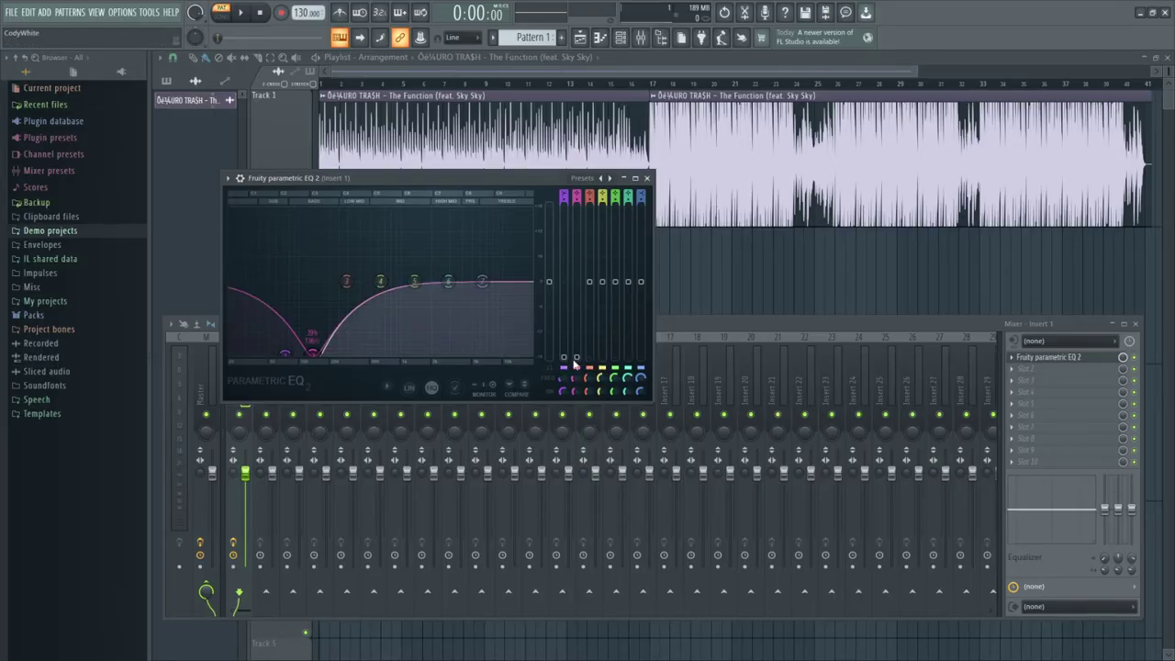
# Step: Reset EQ band 1 and band 2 levels to flatten the EQ
pyautogui.rightClick(576, 359)
pyautogui.click(594, 366)
pyautogui.rightClick(564, 360)
pyautogui.click(582, 366)
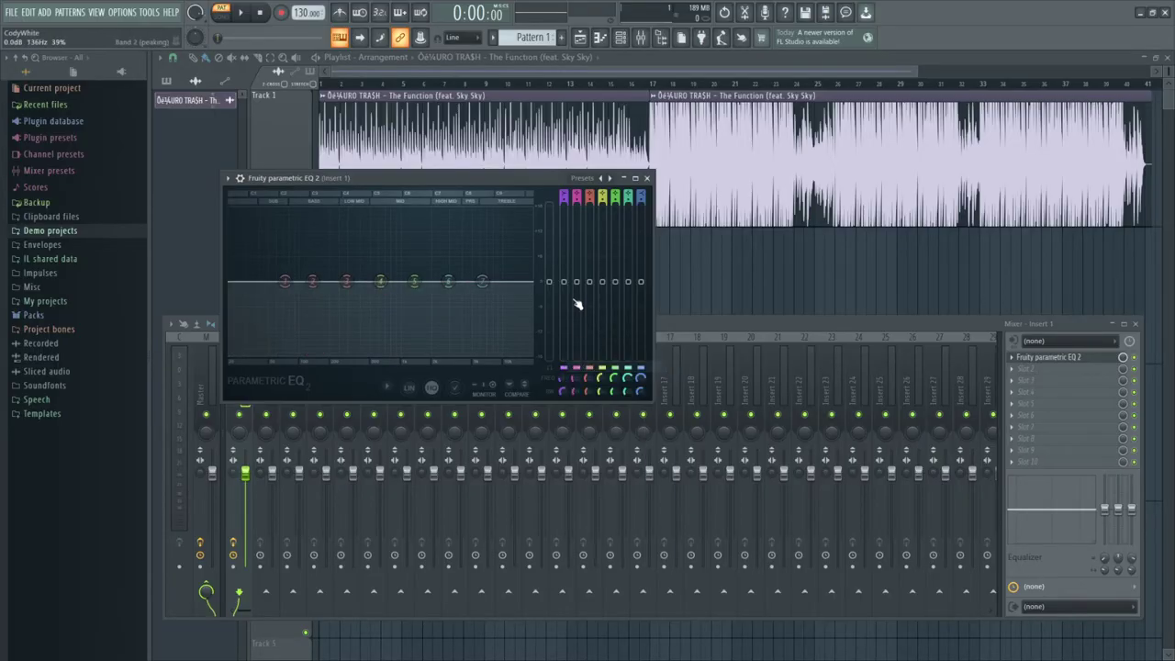
# Step: Create automation clips for band 1 and band 2 levels and zoom to bars 28–40
pyautogui.rightClick(567, 282)
pyautogui.click(621, 372)
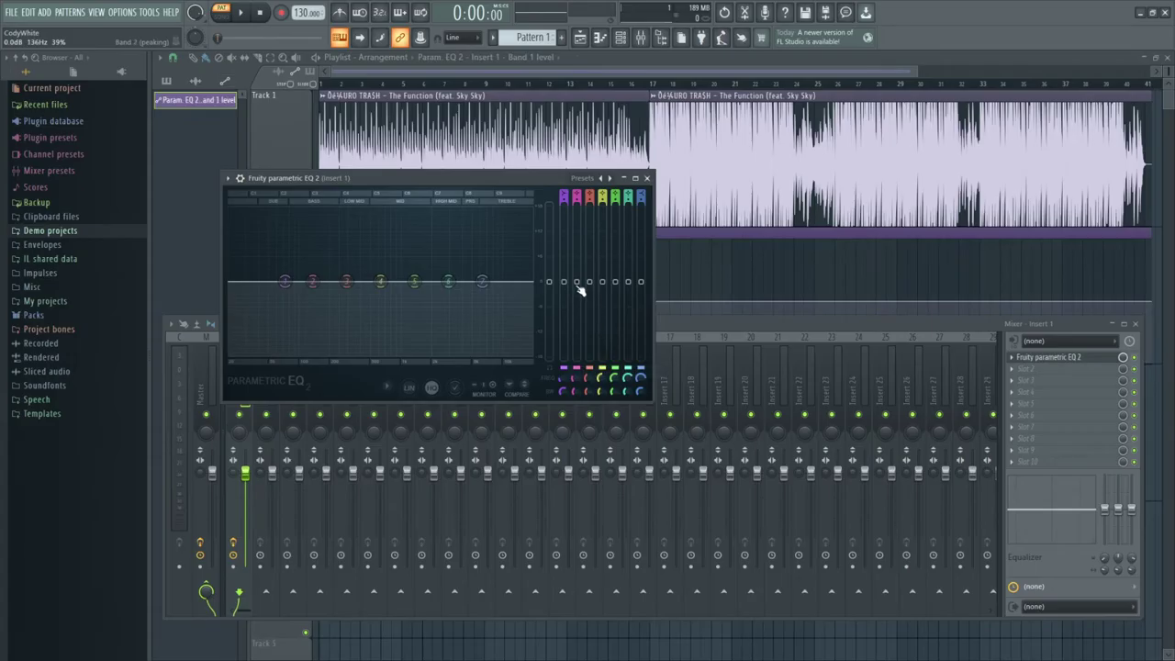
pyautogui.rightClick(579, 285)
pyautogui.click(621, 372)
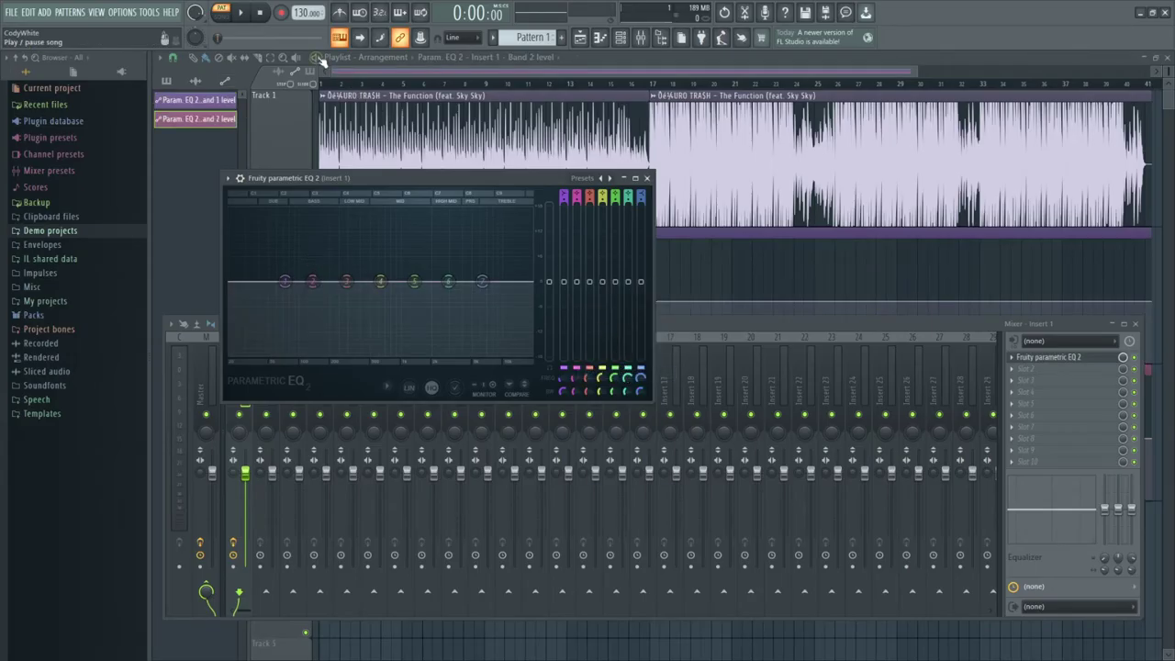
pyautogui.click(288, 58)
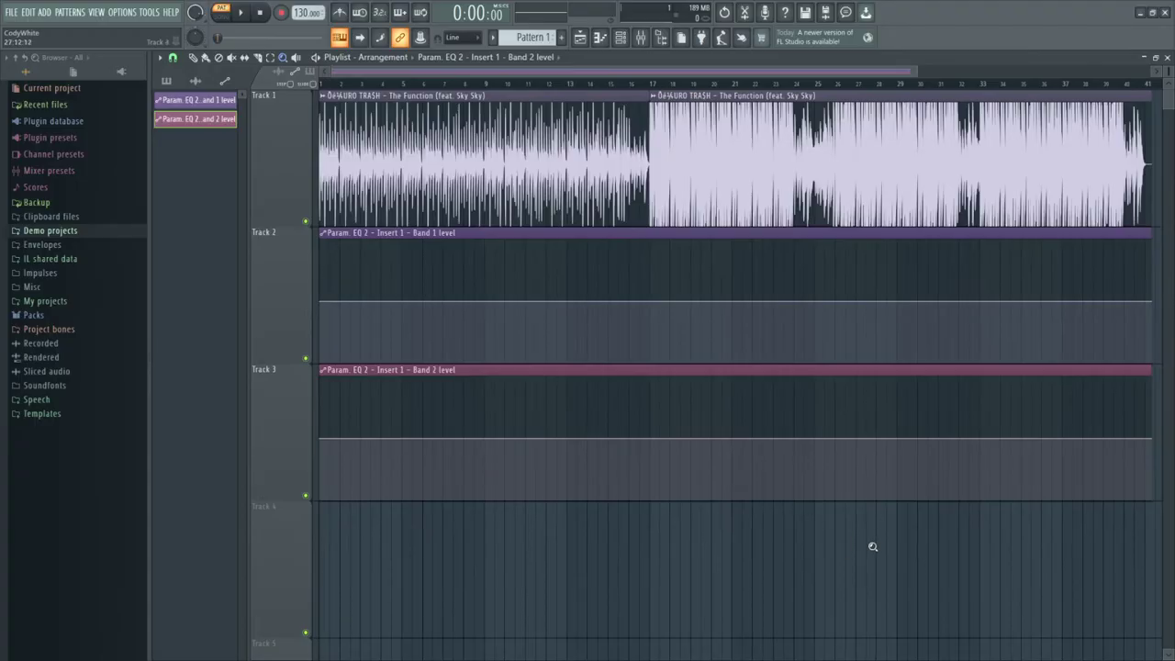
pyautogui.moveTo(872, 541); pyautogui.dragTo(1126, 129)
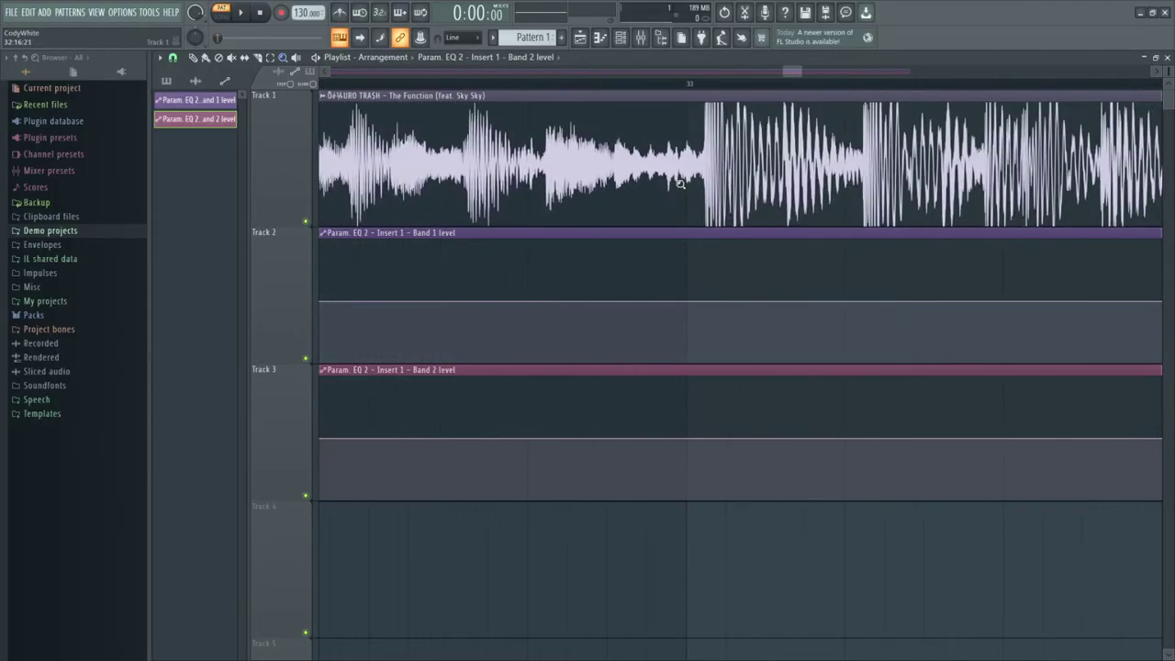
# Step: Drop both band level curves after bar 33 and flatten them at the minimum
pyautogui.click(206, 57)
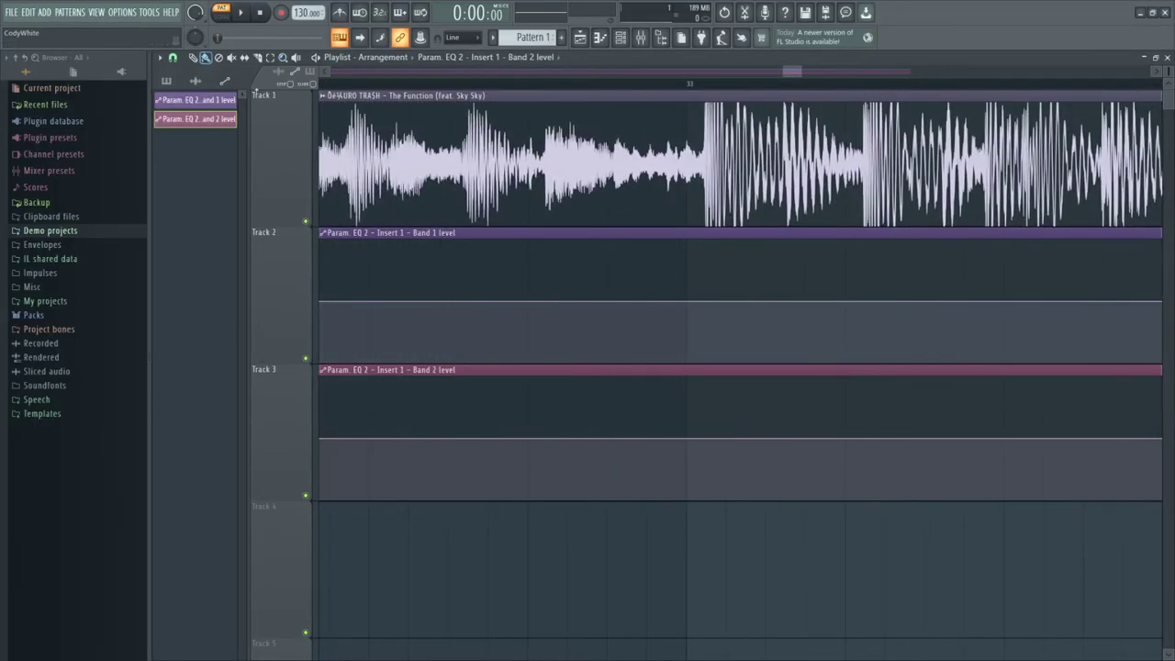
pyautogui.click(647, 302)
pyautogui.moveTo(685, 302)
pyautogui.mouseDown()
pyautogui.moveTo(685, 360)
pyautogui.moveTo(682, 226)
pyautogui.mouseUp()
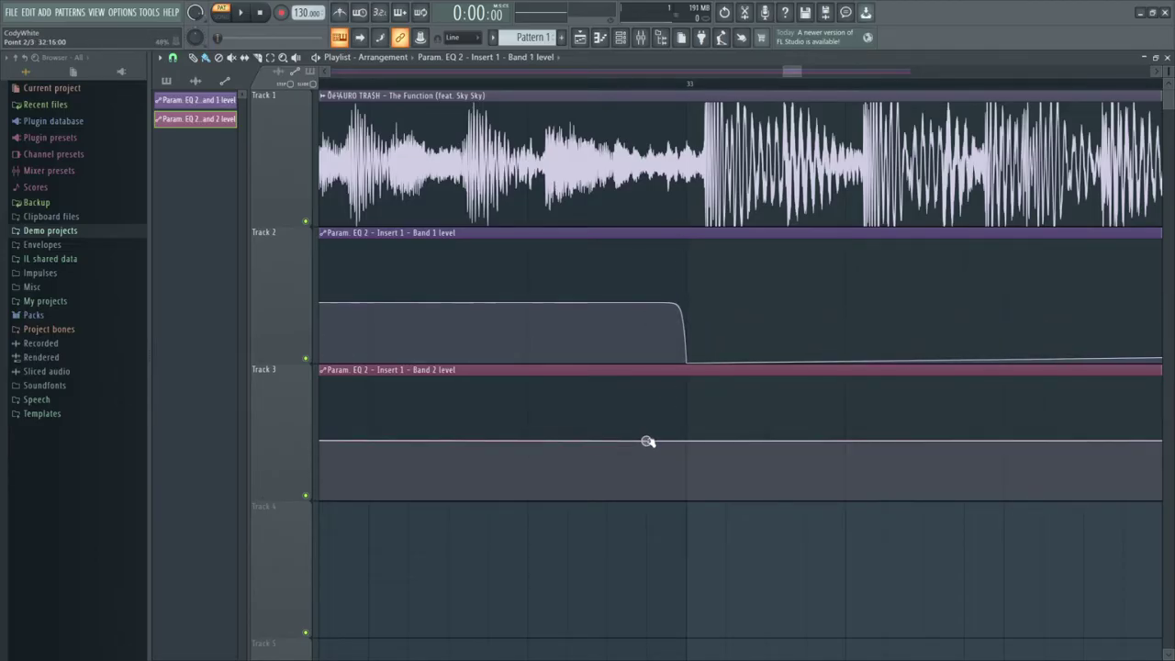
pyautogui.moveTo(686, 439); pyautogui.dragTo(729, 558)
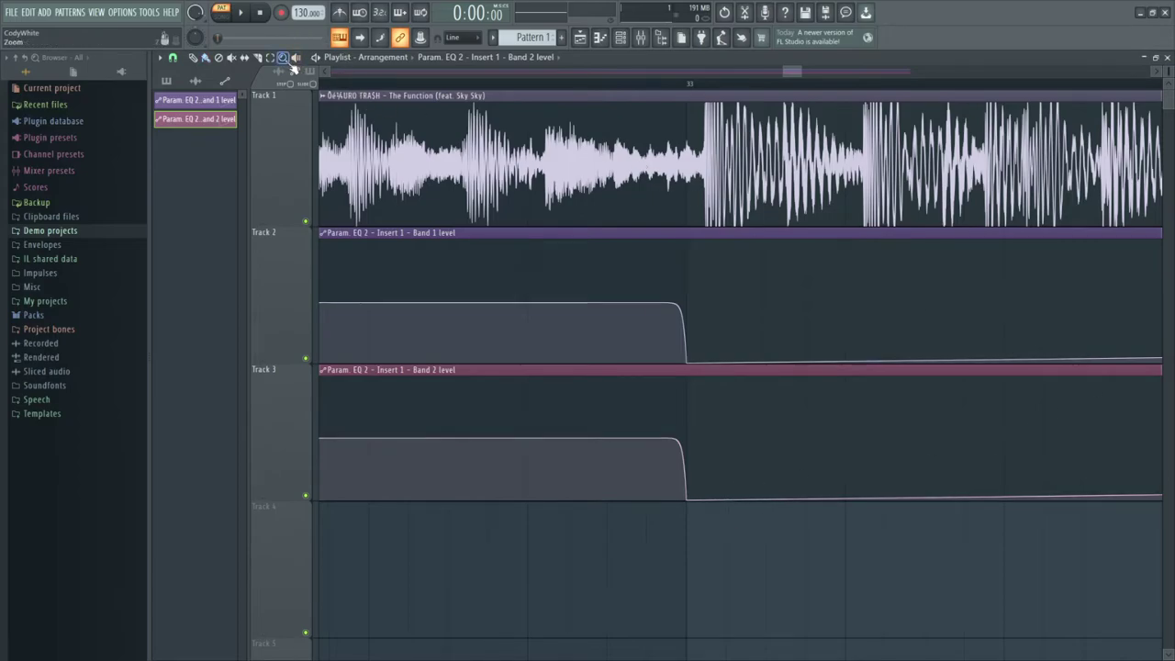
pyautogui.scroll(-5, 294, 70)
pyautogui.click(206, 56)
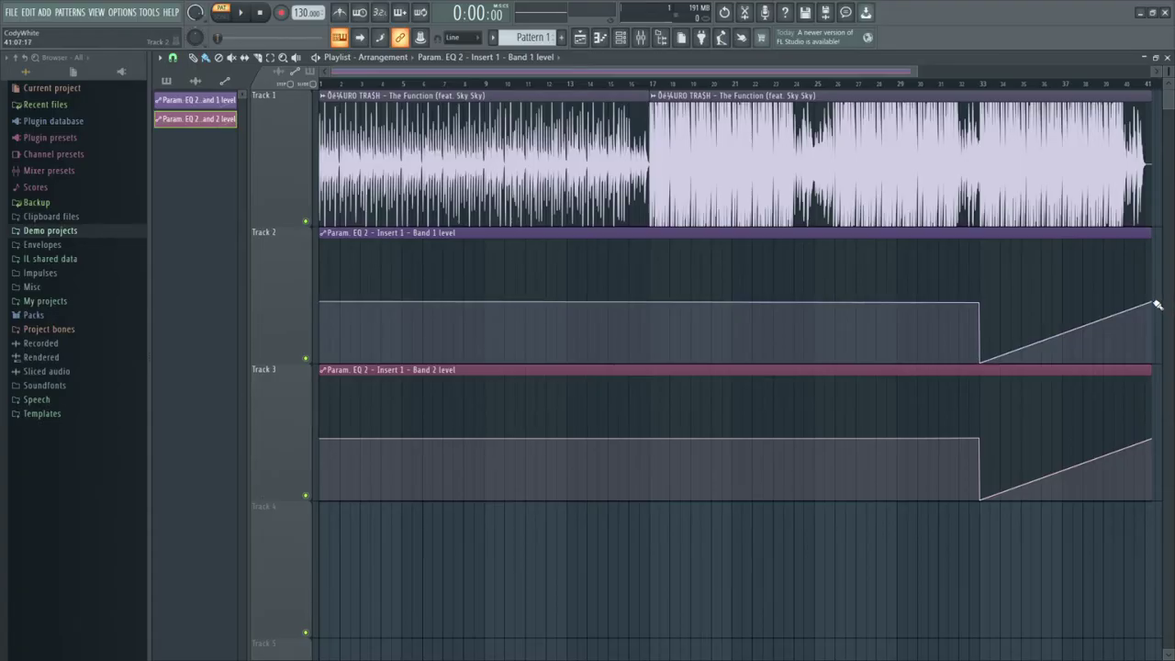
pyautogui.moveTo(1155, 304); pyautogui.dragTo(1155, 367)
pyautogui.moveTo(1152, 440); pyautogui.dragTo(1163, 631)
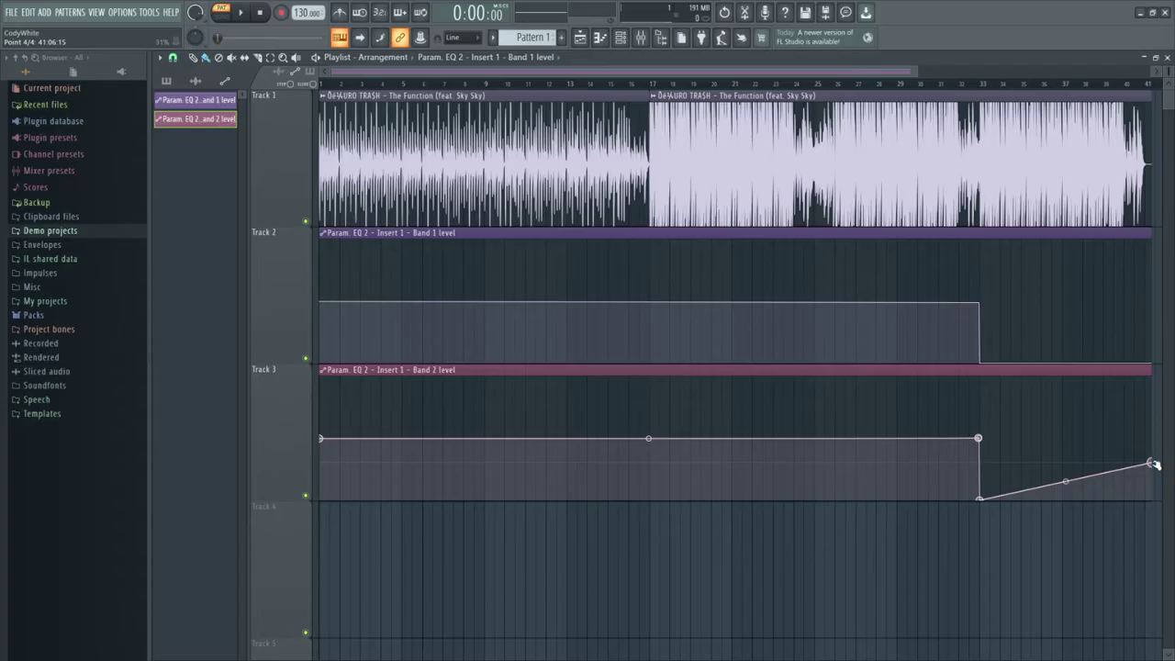
# Step: Play the song from bar 31 to hear the EQ bass swap, stop, then switch to rekordbox
pyautogui.click(942, 84)
pyautogui.press('space')
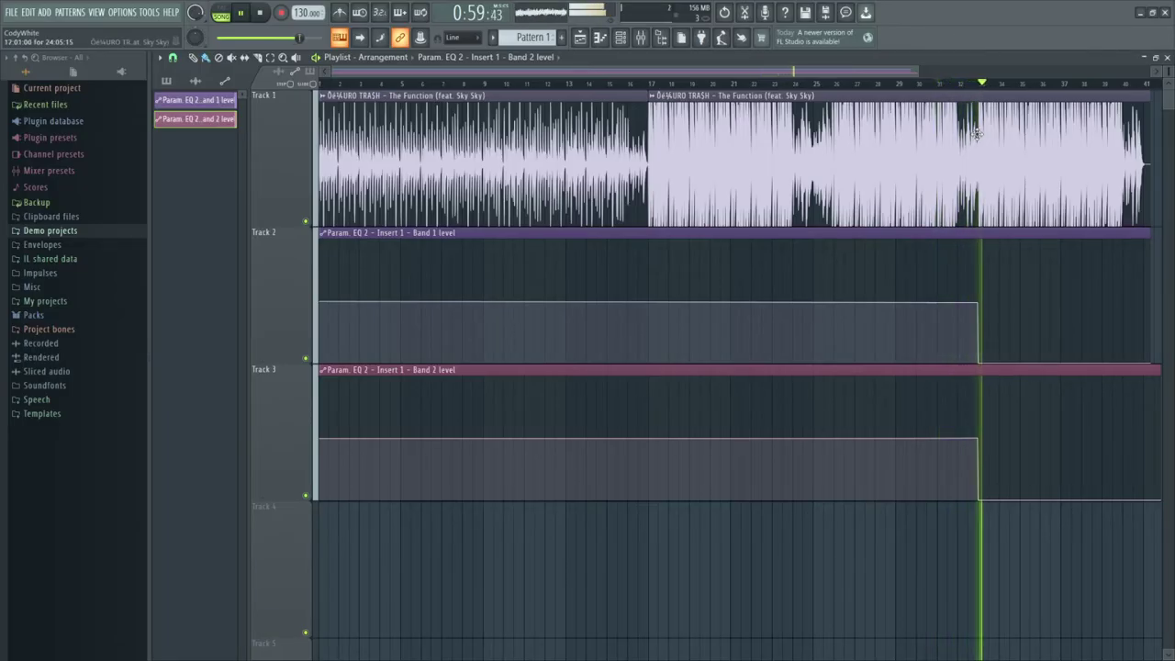
pyautogui.click(262, 12)
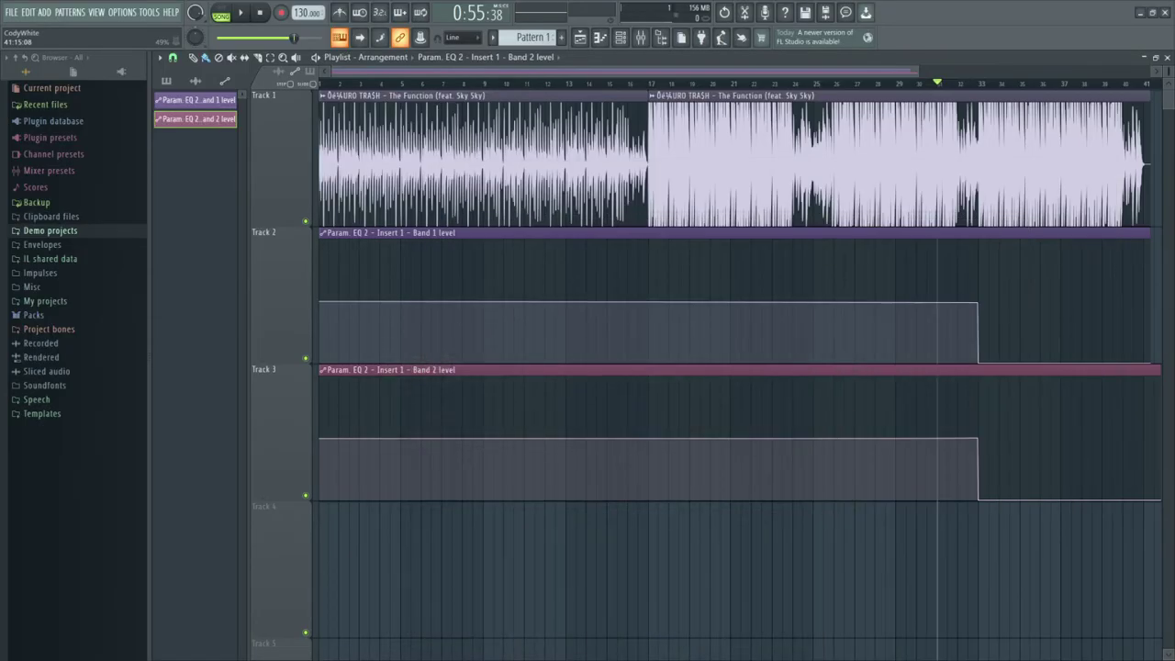
pyautogui.hotkey('alt', 'Tab')
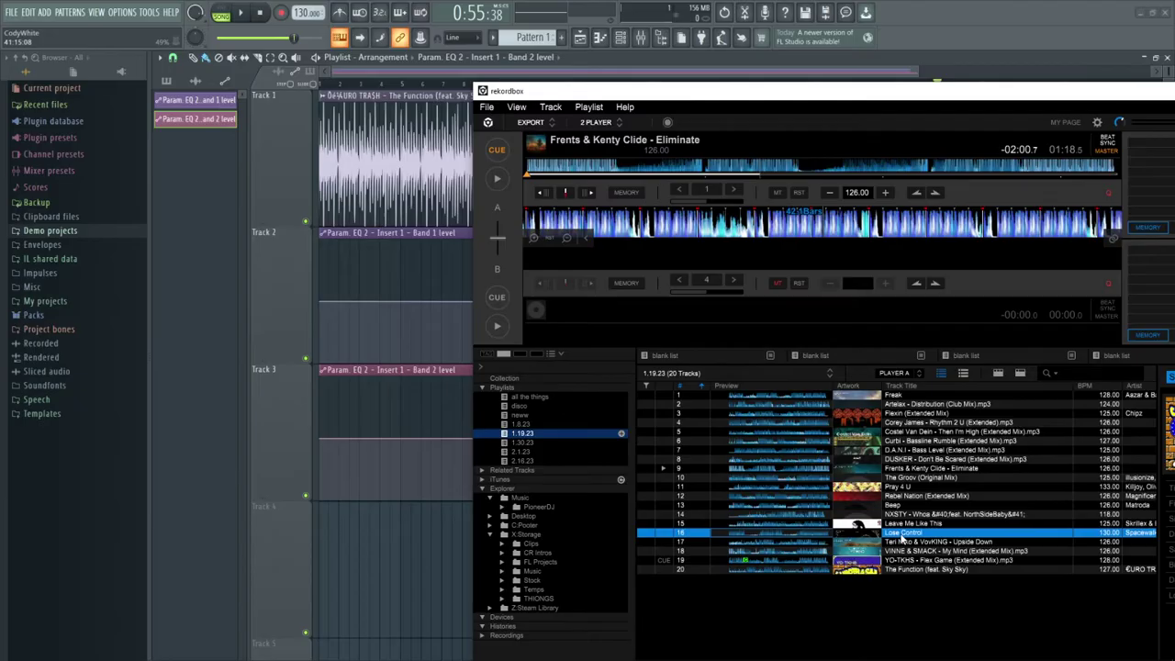
# Step: Preview Lose Control and Don't Be Scared on deck A, then browse to the 1.8.23 playlist
pyautogui.moveTo(907, 534); pyautogui.dragTo(650, 153)
pyautogui.moveTo(929, 459); pyautogui.dragTo(734, 221)
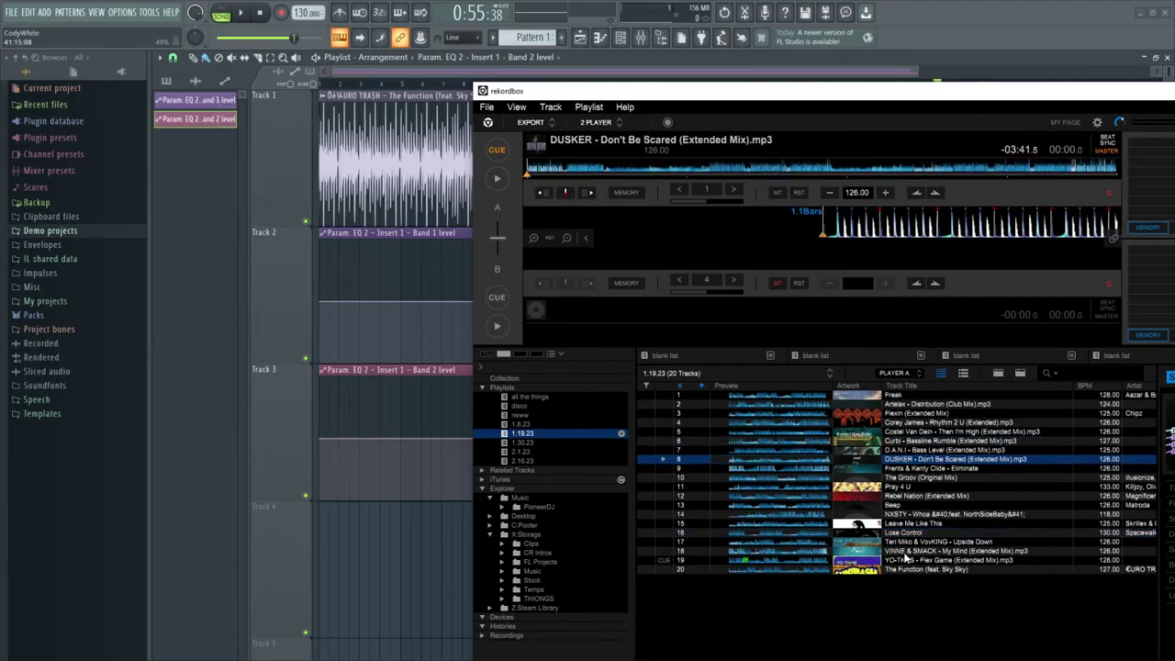
pyautogui.click(522, 443)
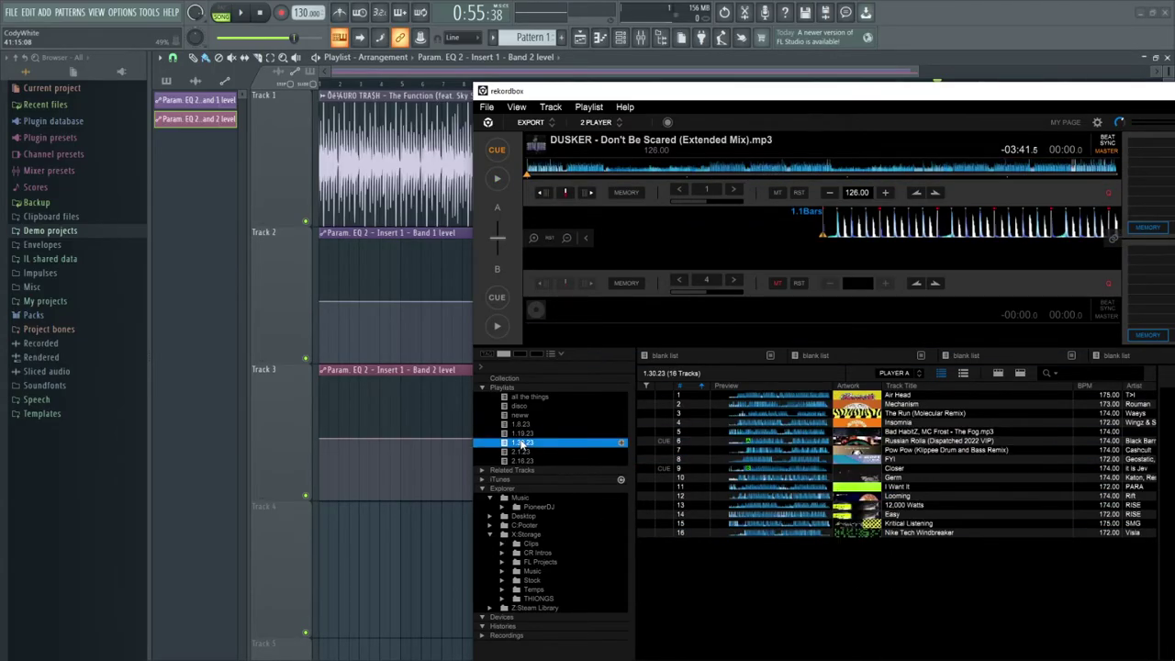
pyautogui.click(522, 434)
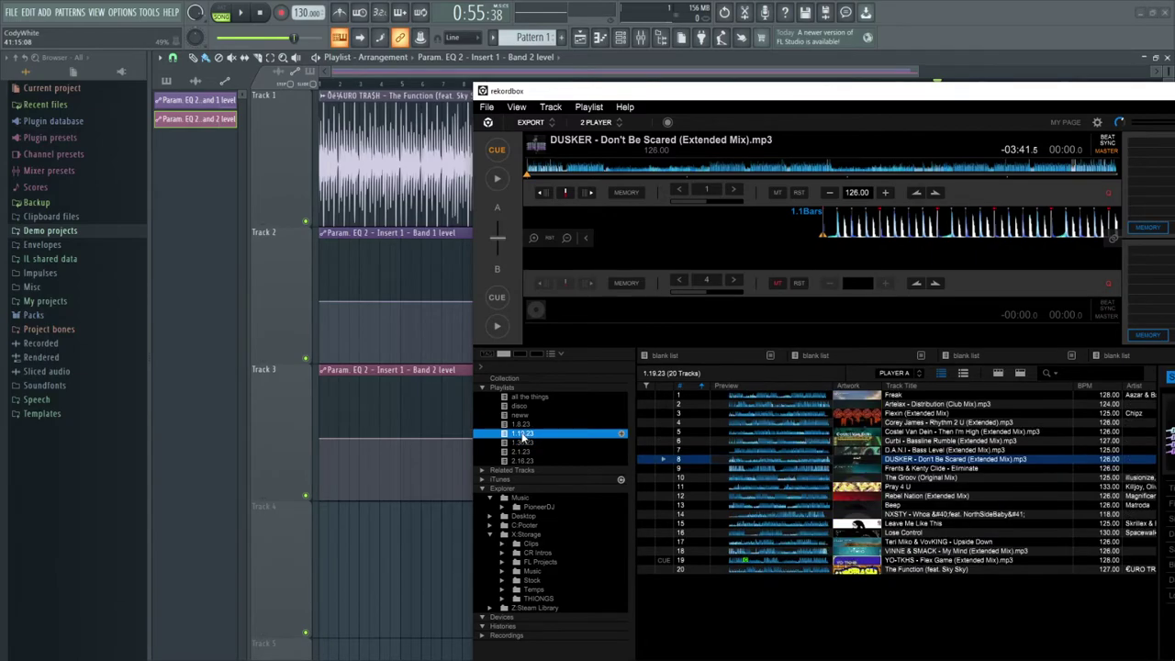
pyautogui.click(538, 425)
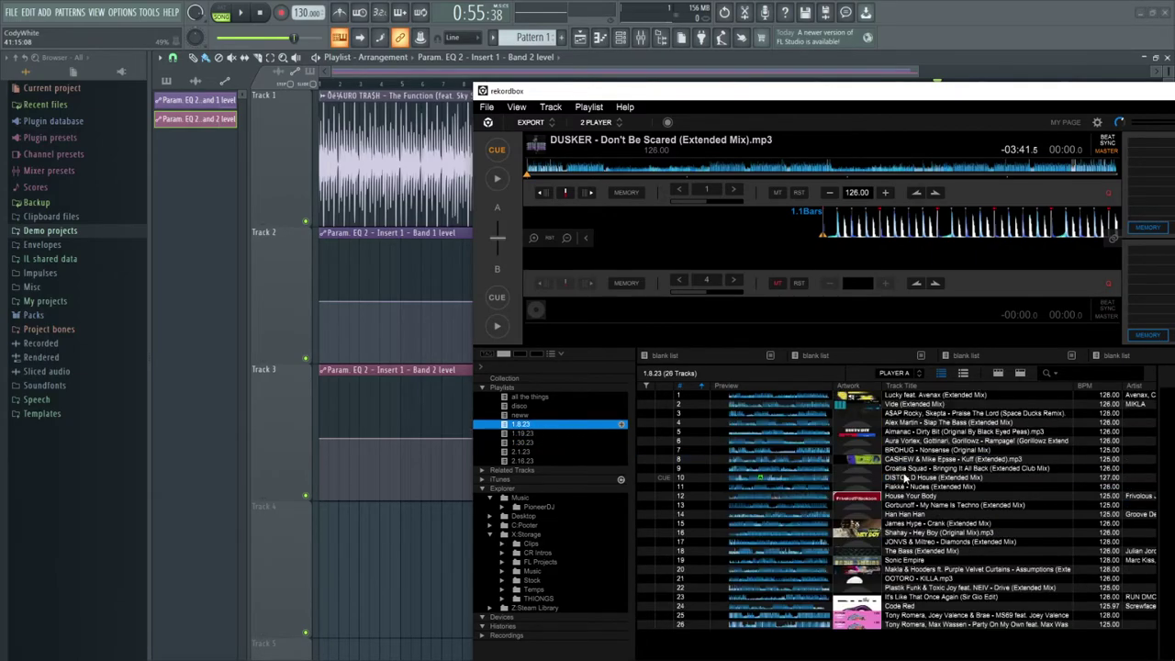
# Step: Preview Crank and Diamonds on deck A, ending with Code Red by Screwface loaded
pyautogui.moveTo(920, 528); pyautogui.dragTo(821, 293)
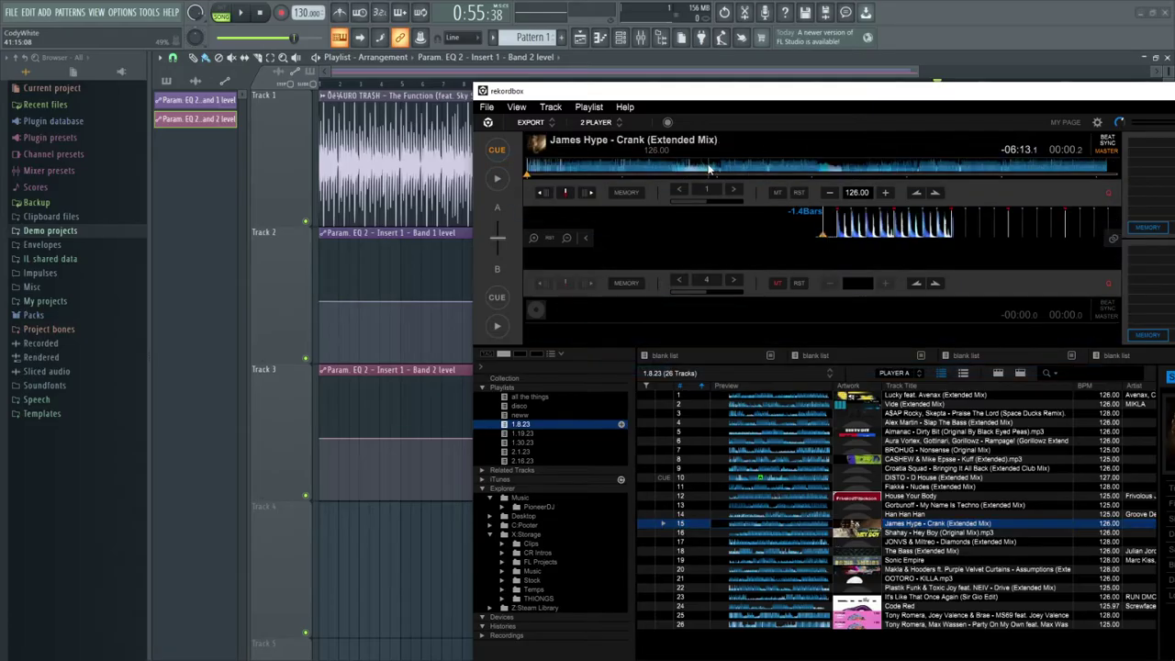
pyautogui.press('Down')
pyautogui.press('Down')
pyautogui.moveTo(918, 541); pyautogui.dragTo(718, 175)
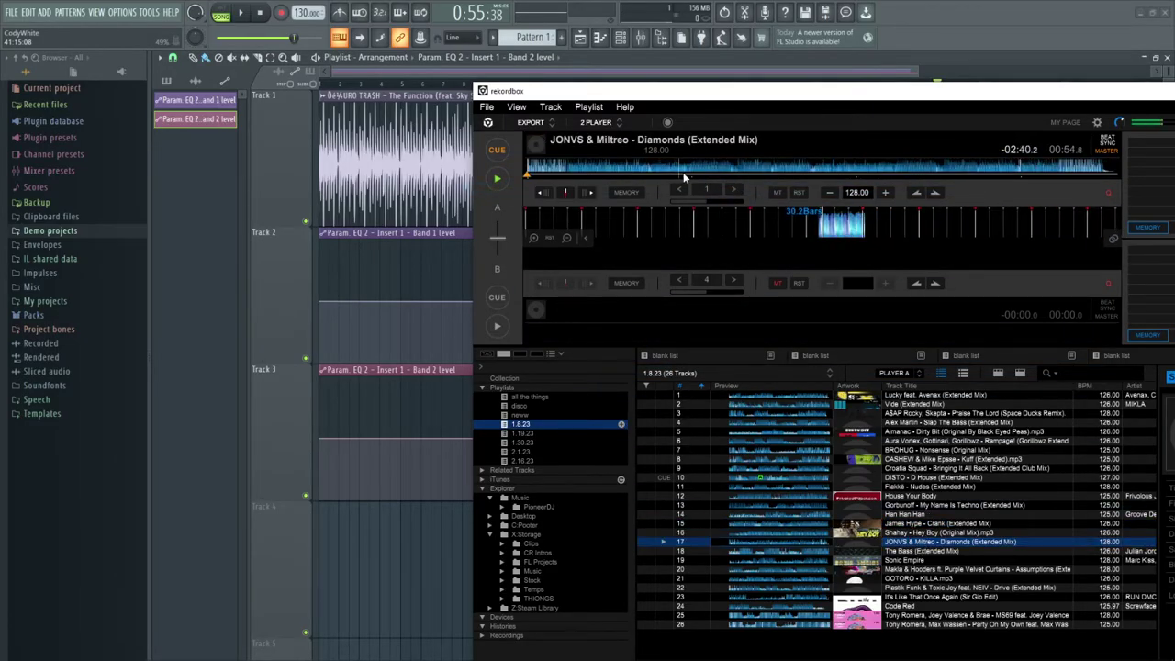
pyautogui.moveTo(925, 604); pyautogui.dragTo(592, 170)
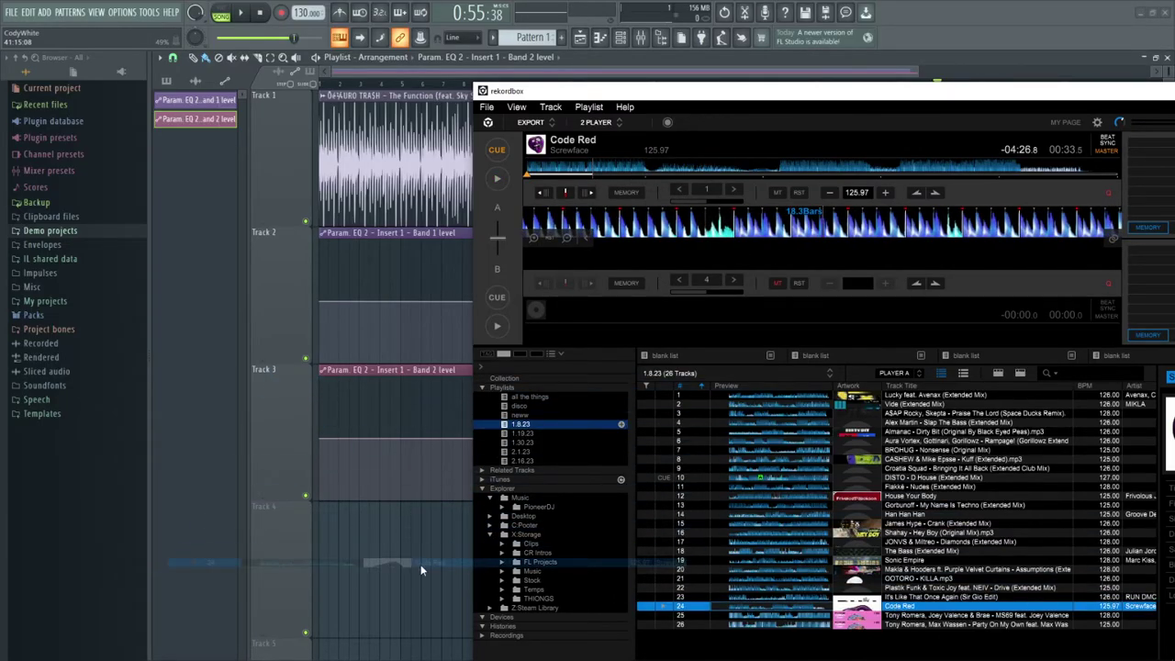
# Step: Drop Code Red onto Track 4, open its tempo detection, and check its BPM in rekordbox
pyautogui.moveTo(895, 608); pyautogui.dragTo(417, 562)
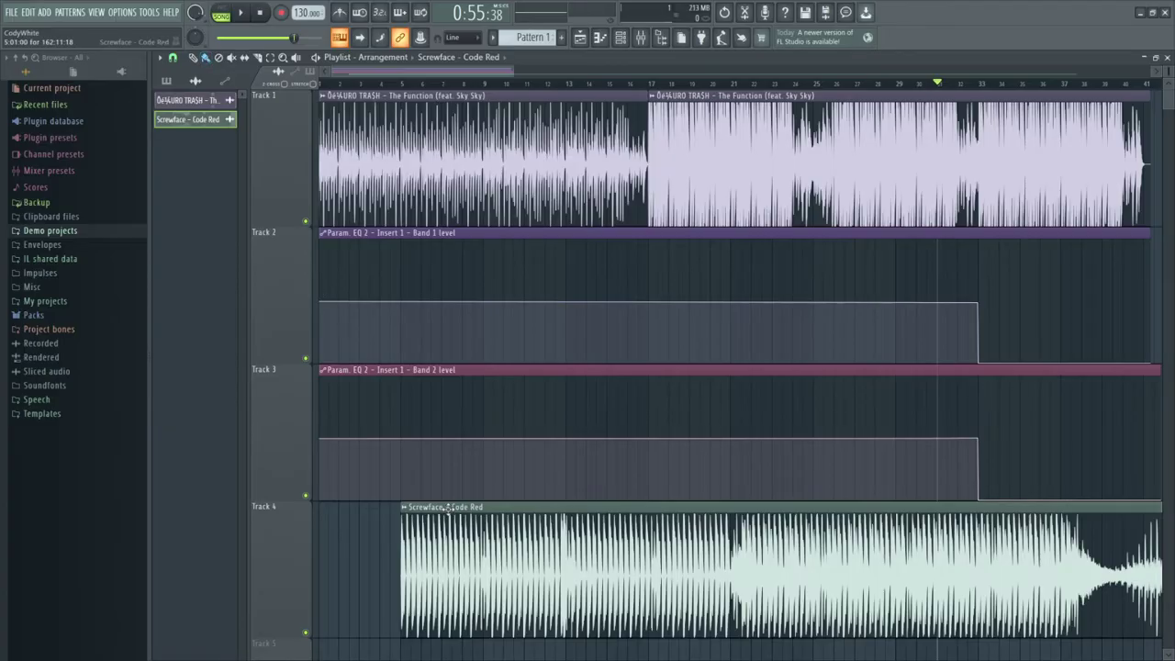
pyautogui.click(405, 506)
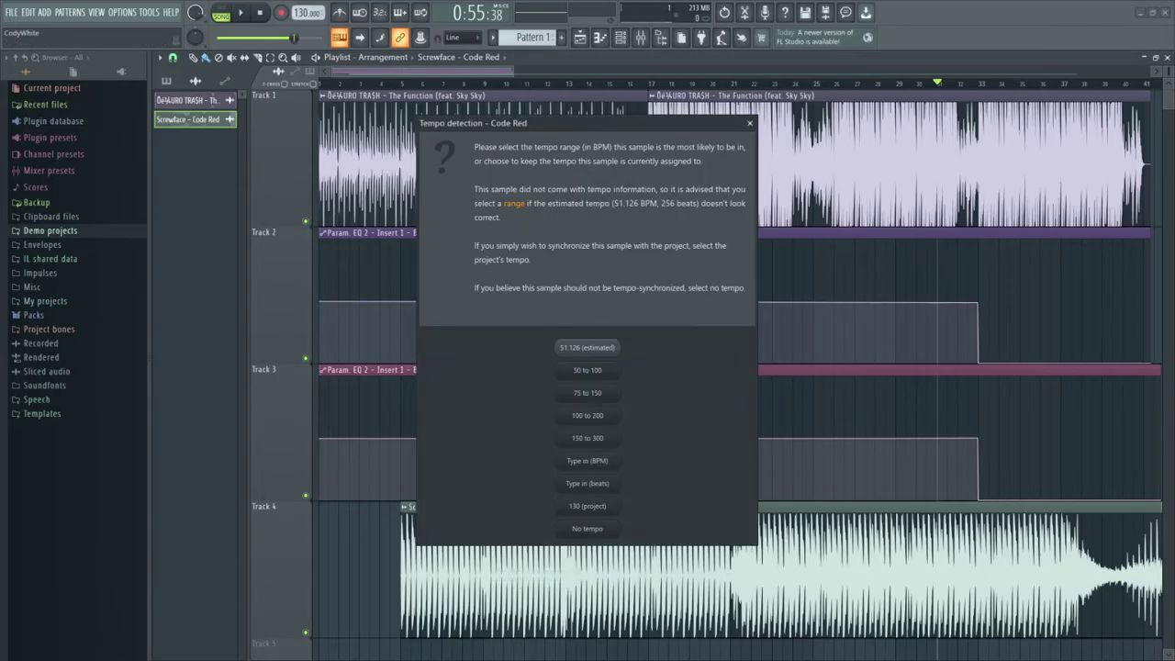
pyautogui.hotkey('alt', 'Tab')
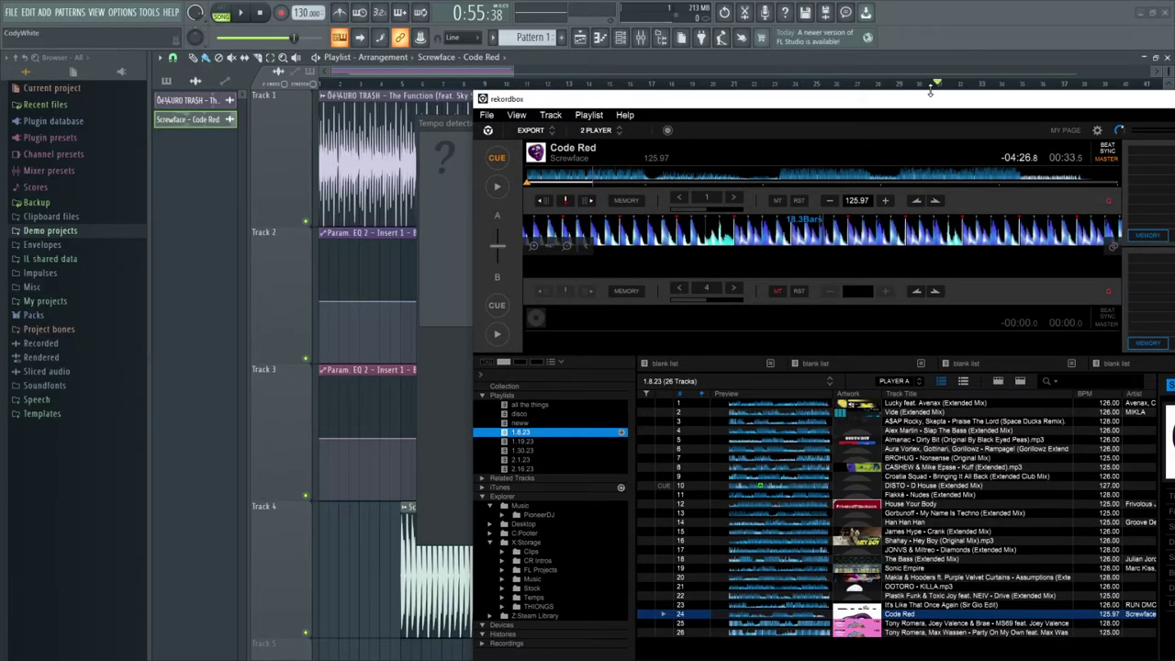
pyautogui.hotkey('alt', 'Tab')
# Step: Enter 126 BPM as Code Red's tempo via Type in (BPM)
pyautogui.click(596, 462)
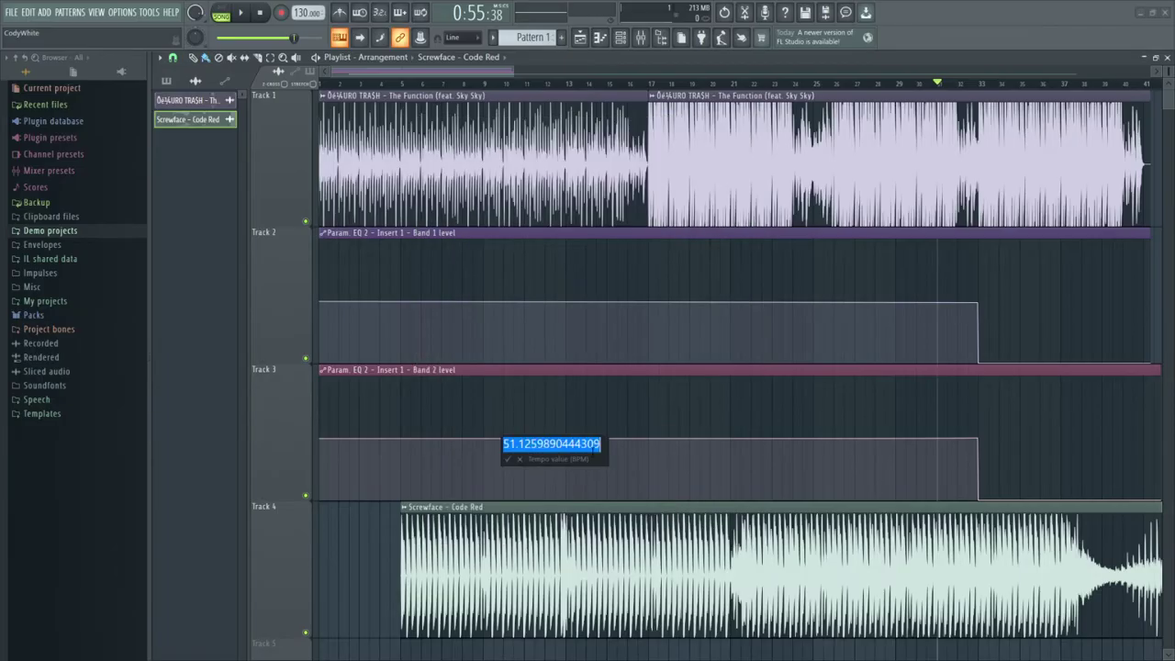
pyautogui.write('126')
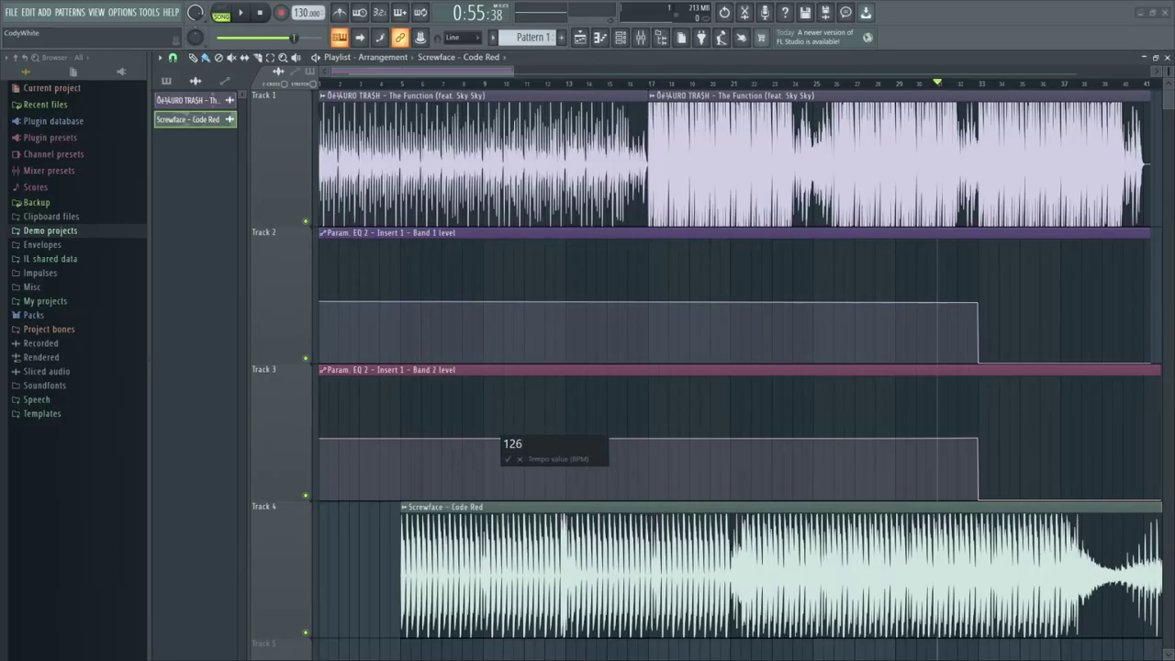
pyautogui.press('Return')
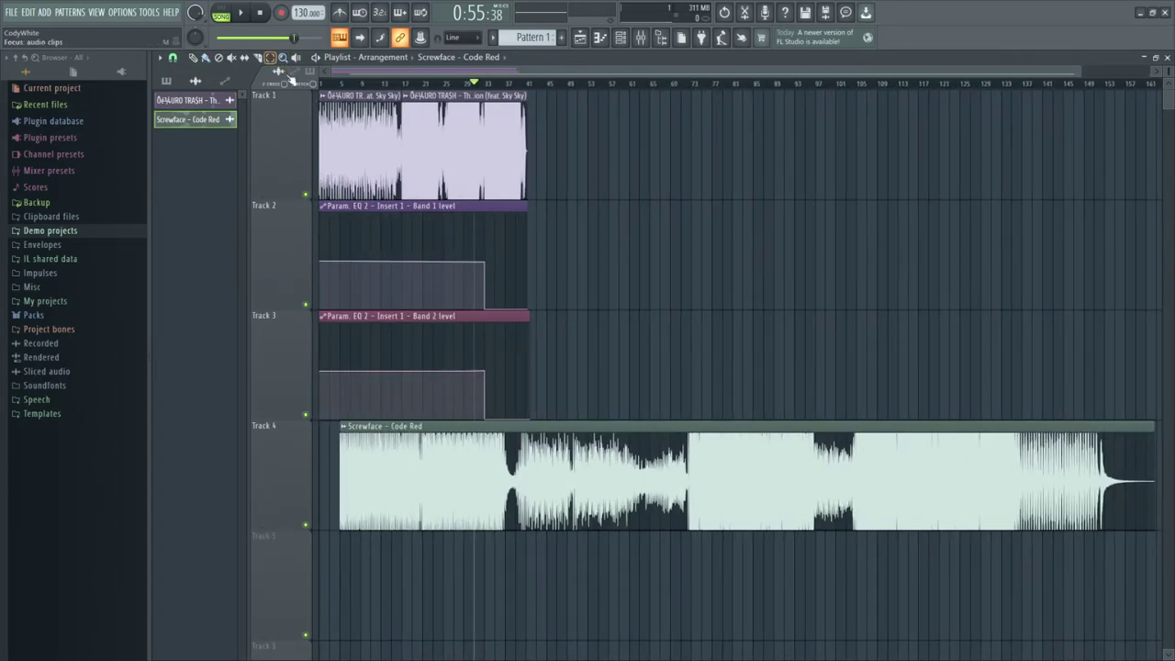
# Step: Move both automation clips down to Tracks 5–6 and Code Red up to Track 2
pyautogui.moveTo(562, 209); pyautogui.dragTo(397, 365)
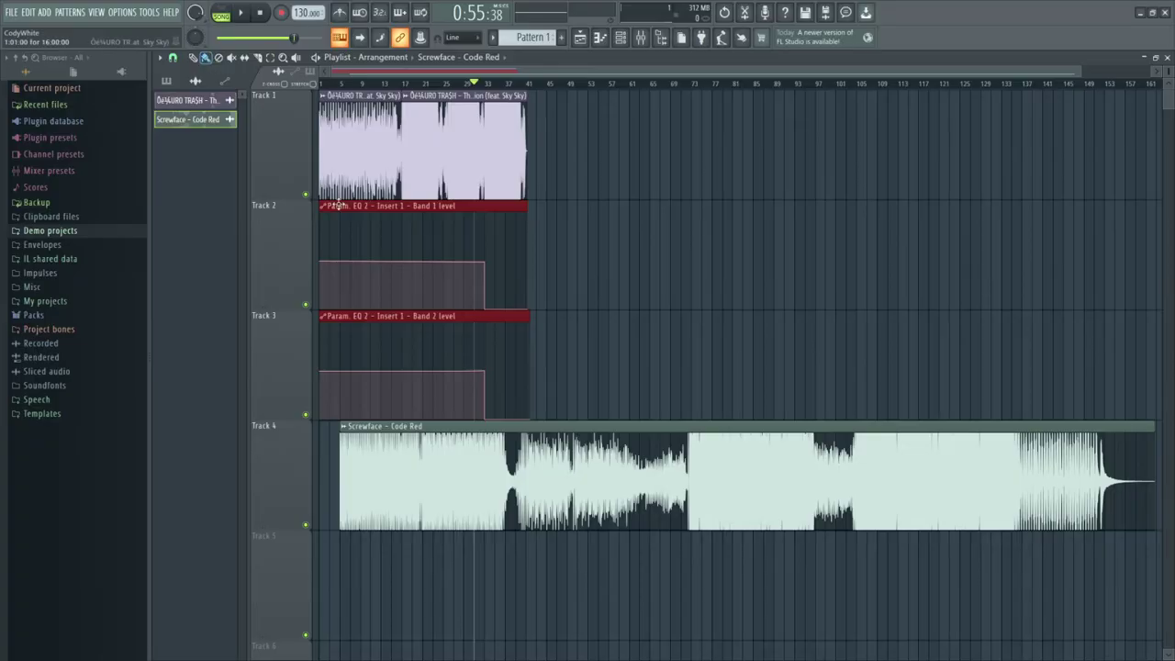
pyautogui.moveTo(347, 206); pyautogui.dragTo(347, 536)
pyautogui.moveTo(358, 439)
pyautogui.mouseDown()
pyautogui.moveTo(393, 176)
pyautogui.moveTo(412, 173)
pyautogui.mouseUp()
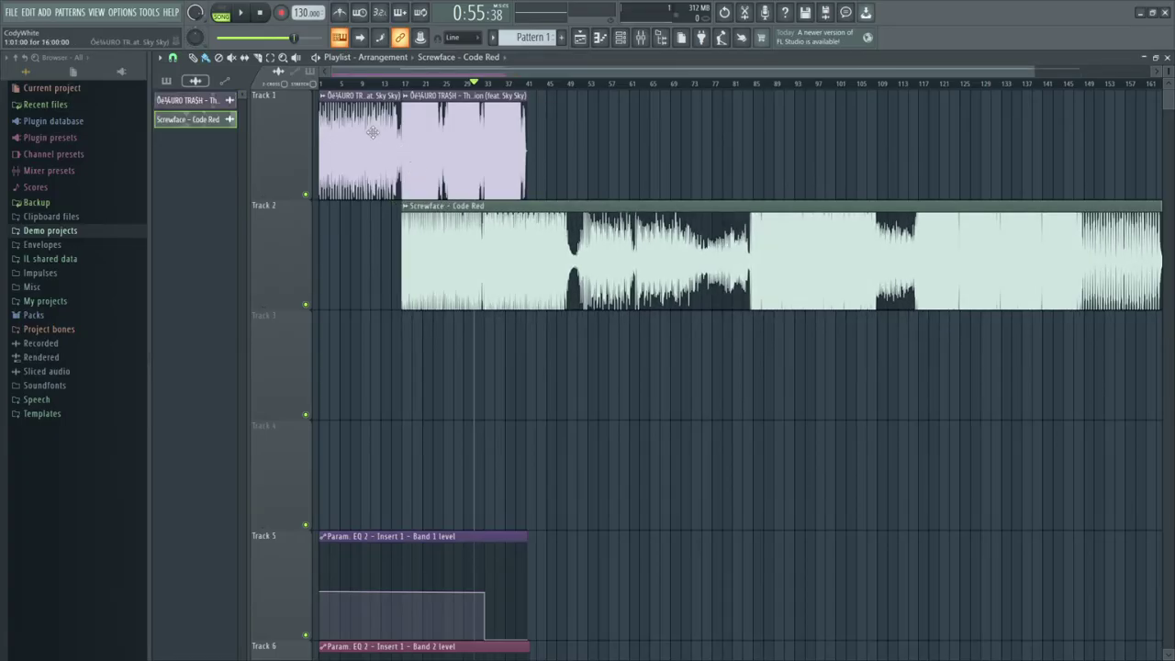
# Step: Nudge Code Red left near bar 17 so its kicks line up under The Function
pyautogui.click(283, 56)
pyautogui.moveTo(368, 101); pyautogui.dragTo(453, 417)
pyautogui.moveTo(363, 488); pyautogui.dragTo(795, 602)
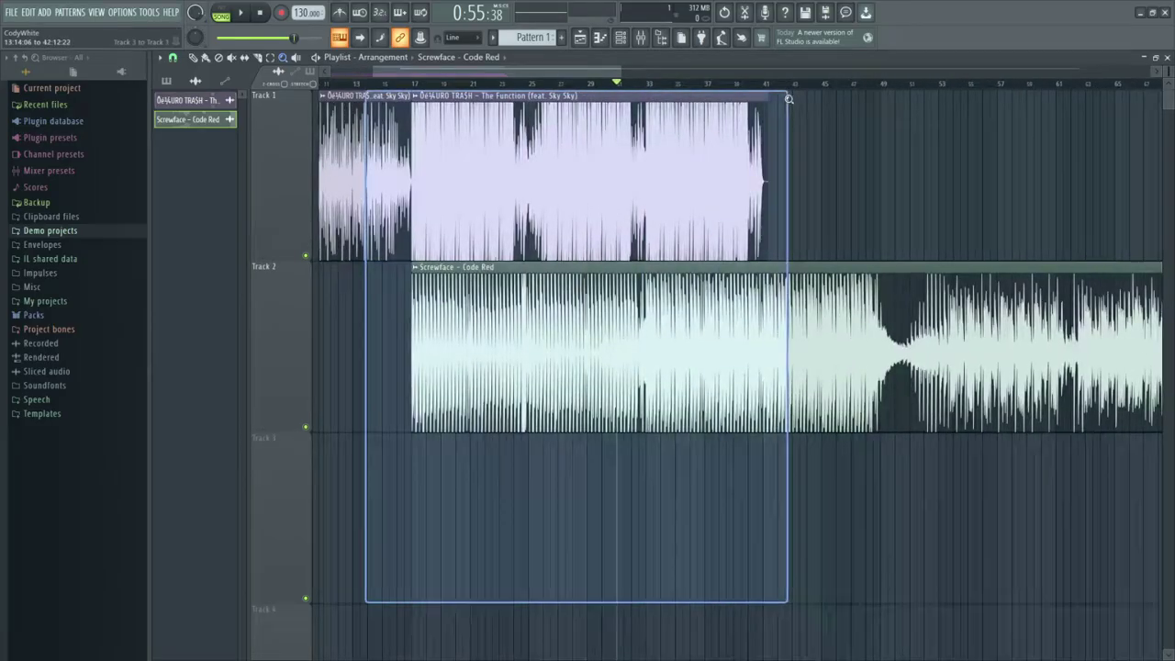
pyautogui.click(183, 57)
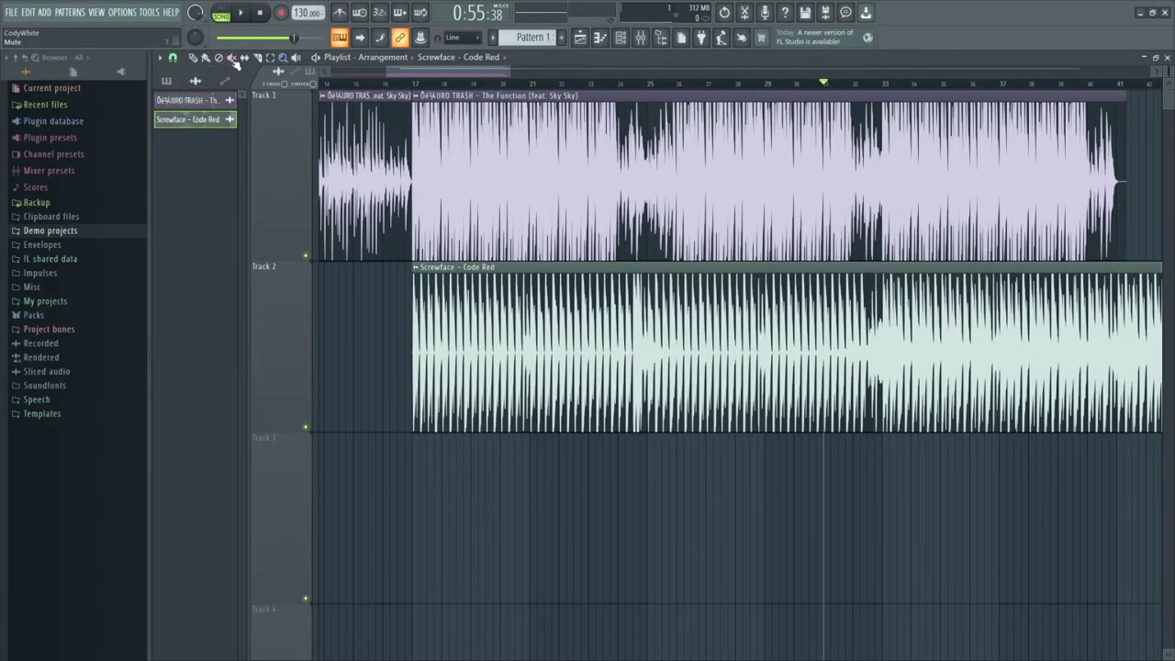
pyautogui.moveTo(384, 101); pyautogui.dragTo(444, 423)
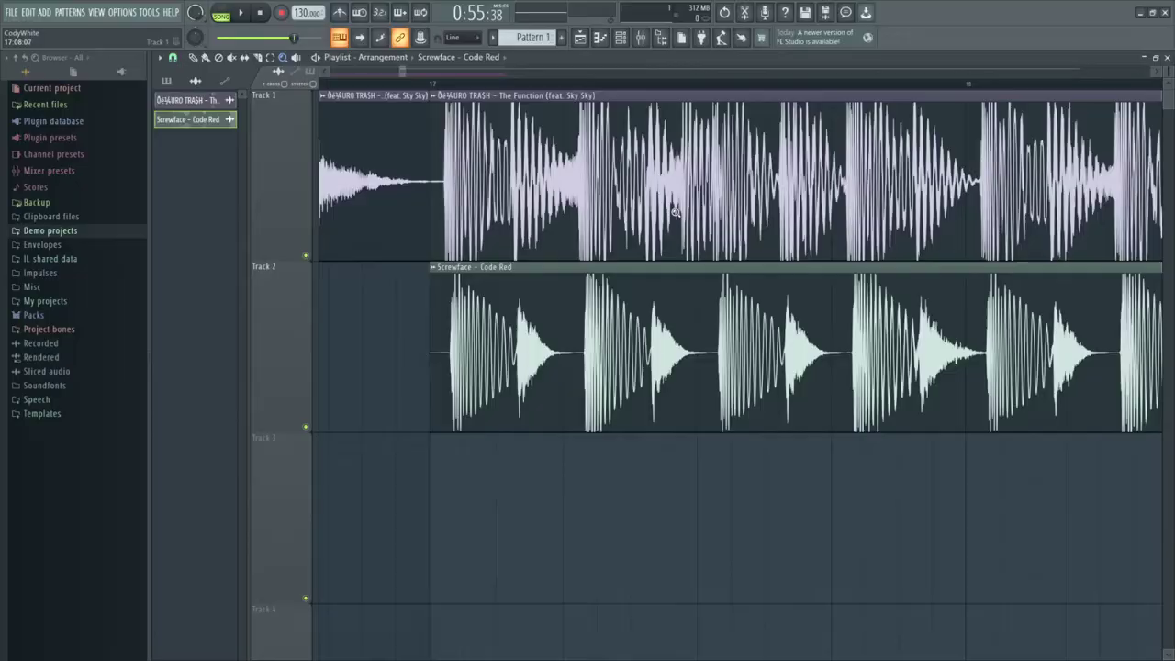
pyautogui.click(176, 57)
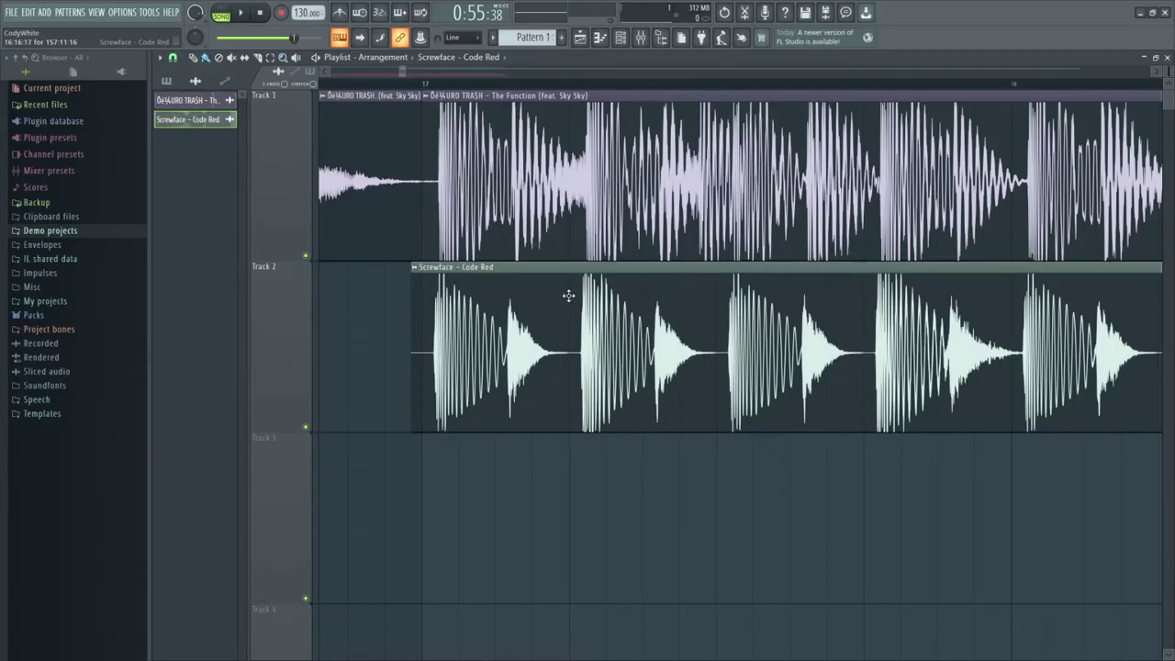
pyautogui.moveTo(579, 294); pyautogui.dragTo(568, 293)
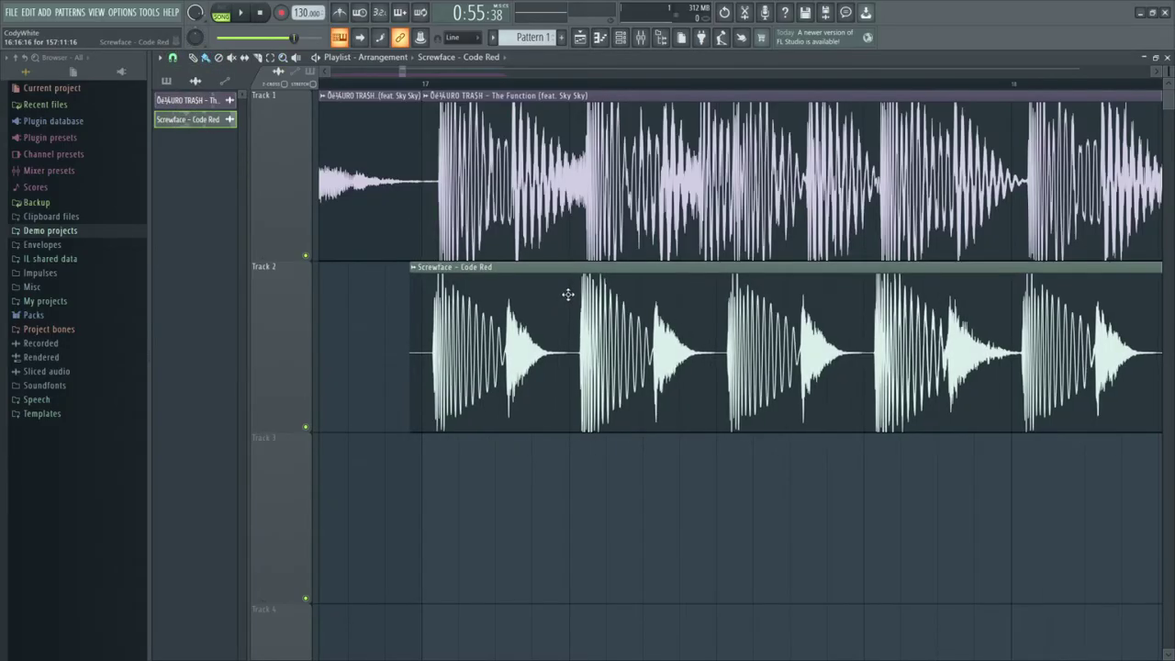
pyautogui.click(405, 83)
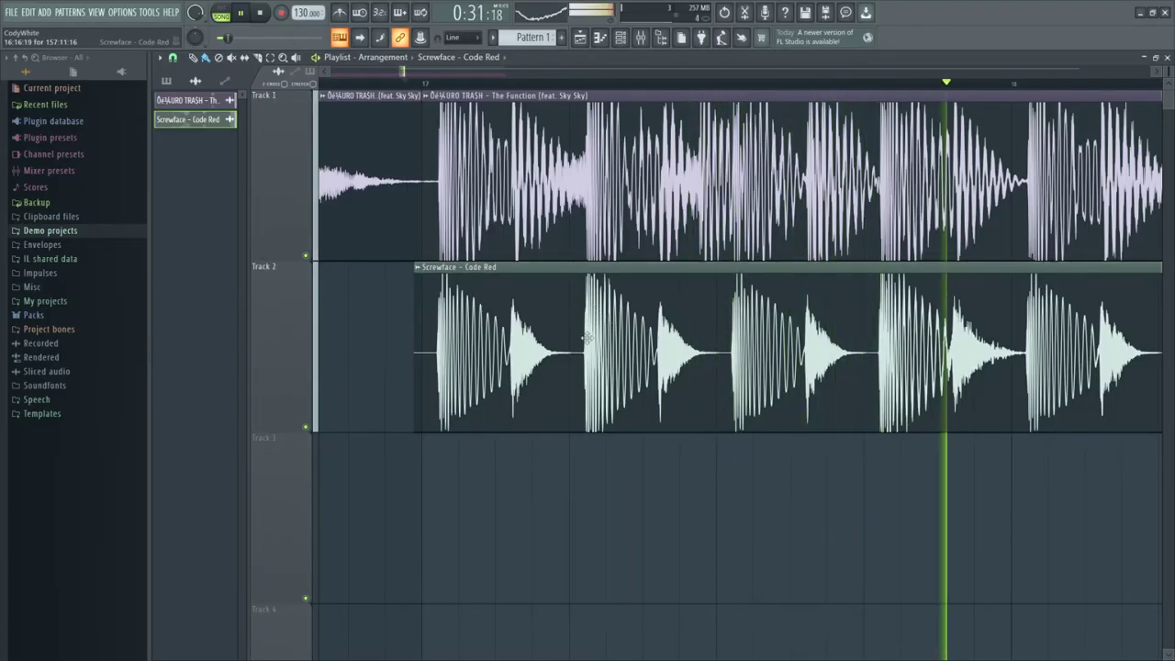
pyautogui.press('space')
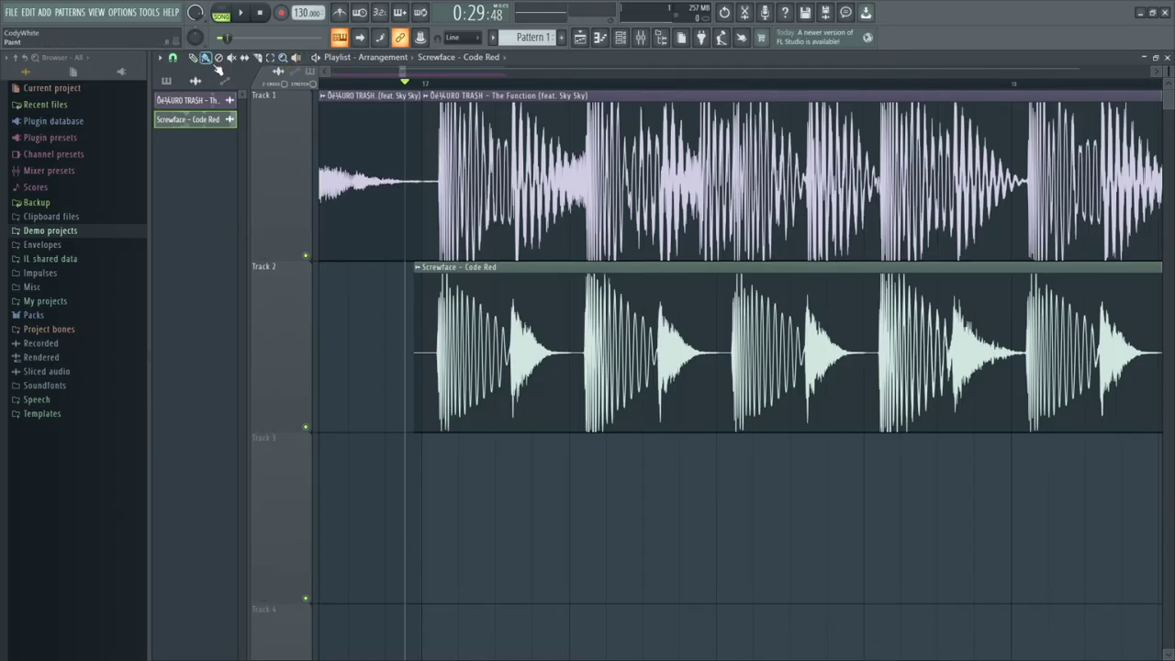
# Step: Load Fruity Parametric EQ 2 on Code Red's mixer insert and cut the low band level
pyautogui.doubleClick(523, 276)
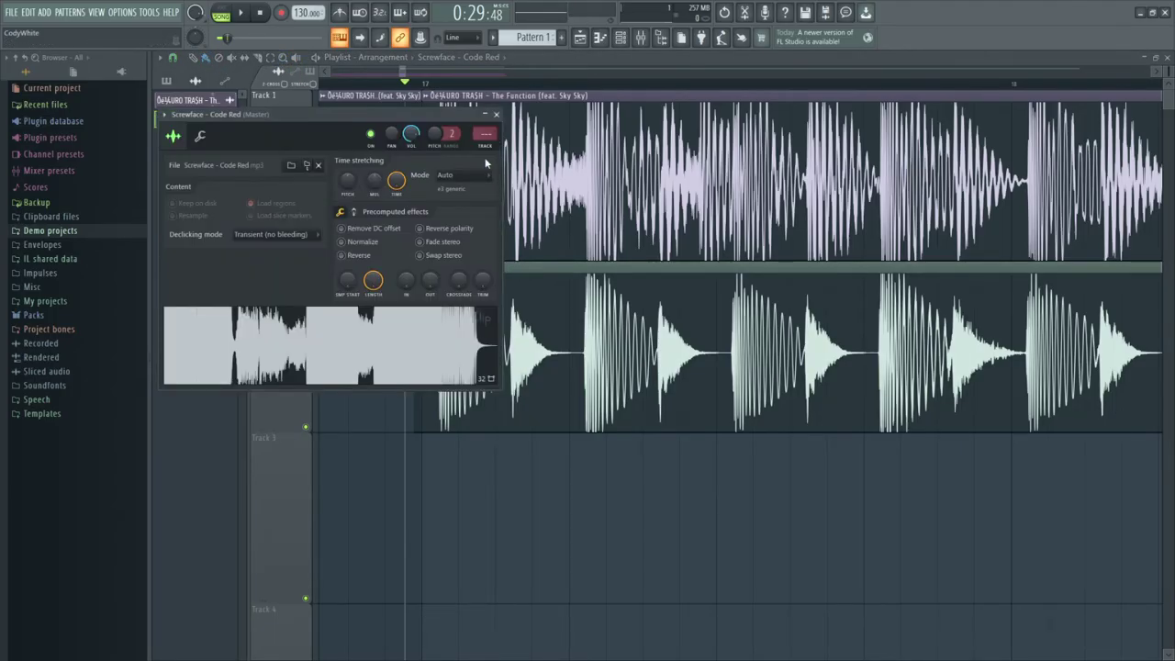
pyautogui.doubleClick(487, 134)
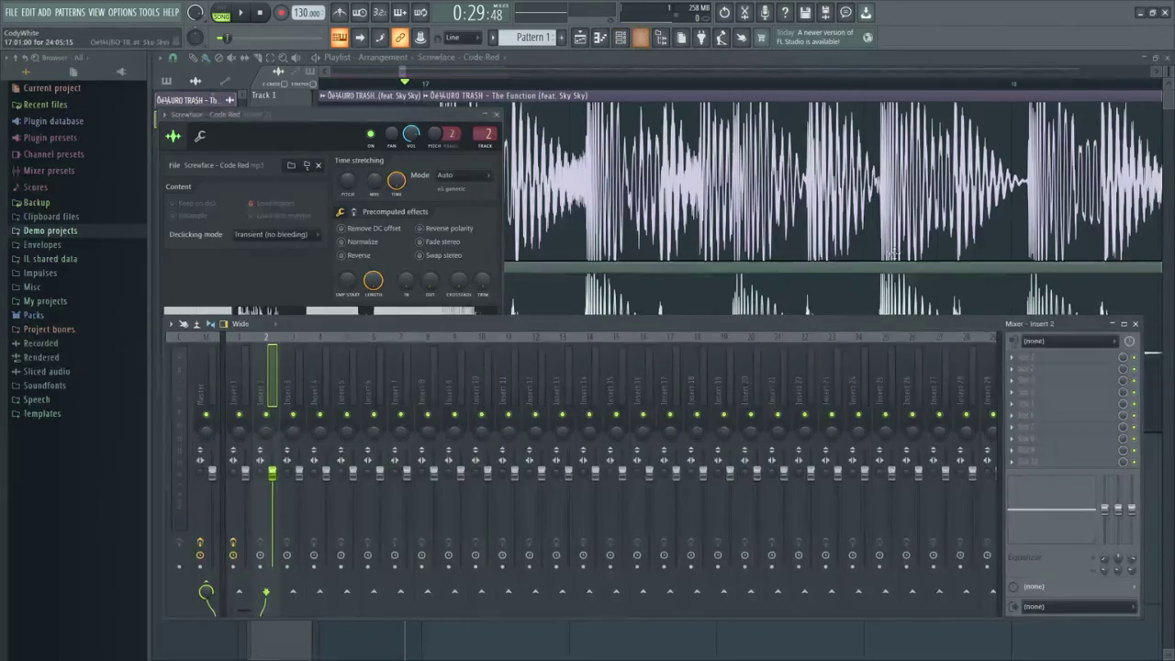
pyautogui.click(1017, 358)
pyautogui.click(849, 427)
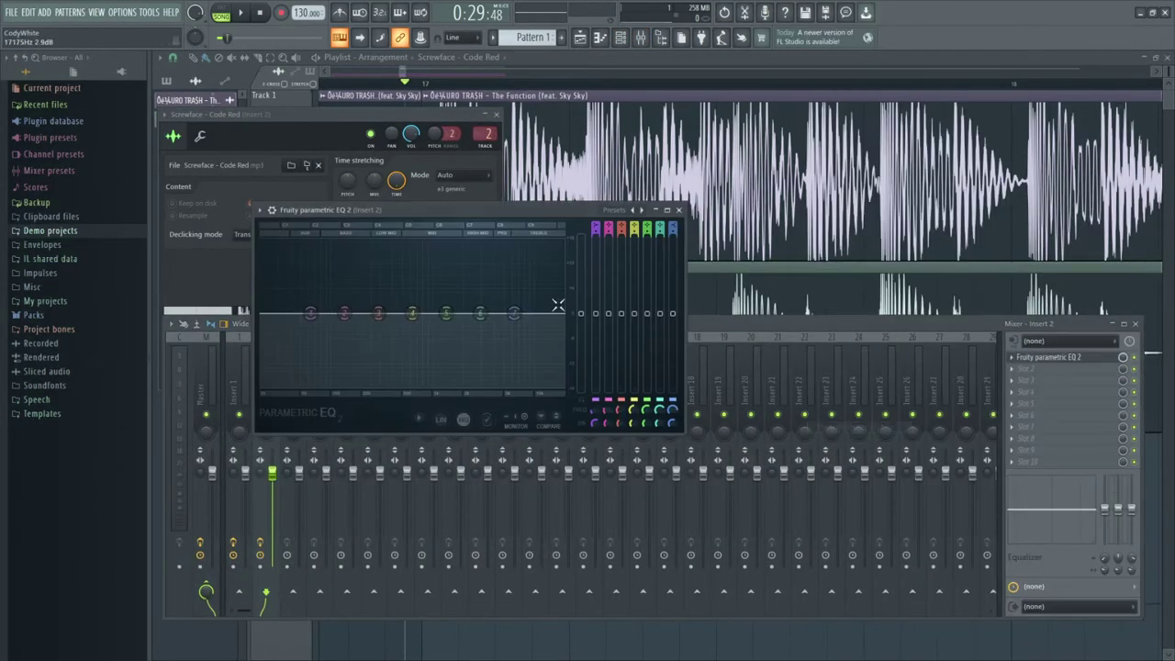
pyautogui.moveTo(614, 314); pyautogui.dragTo(606, 390)
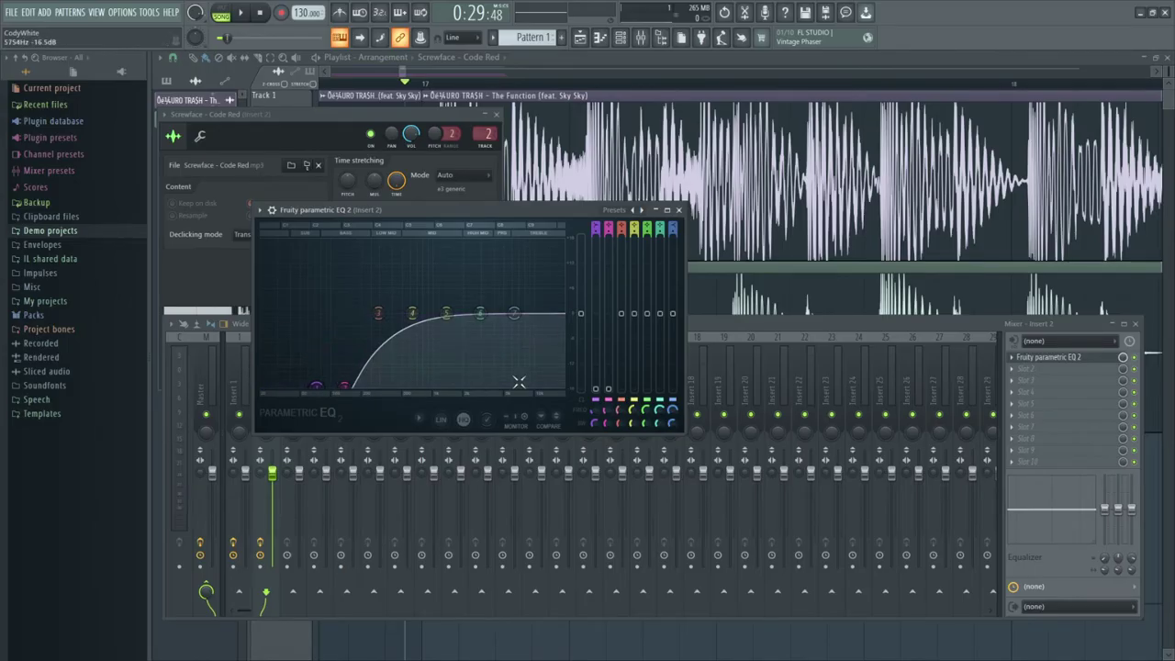
# Step: Create automation clips for the EQ band 1 and band 2 levels
pyautogui.rightClick(597, 393)
pyautogui.click(629, 480)
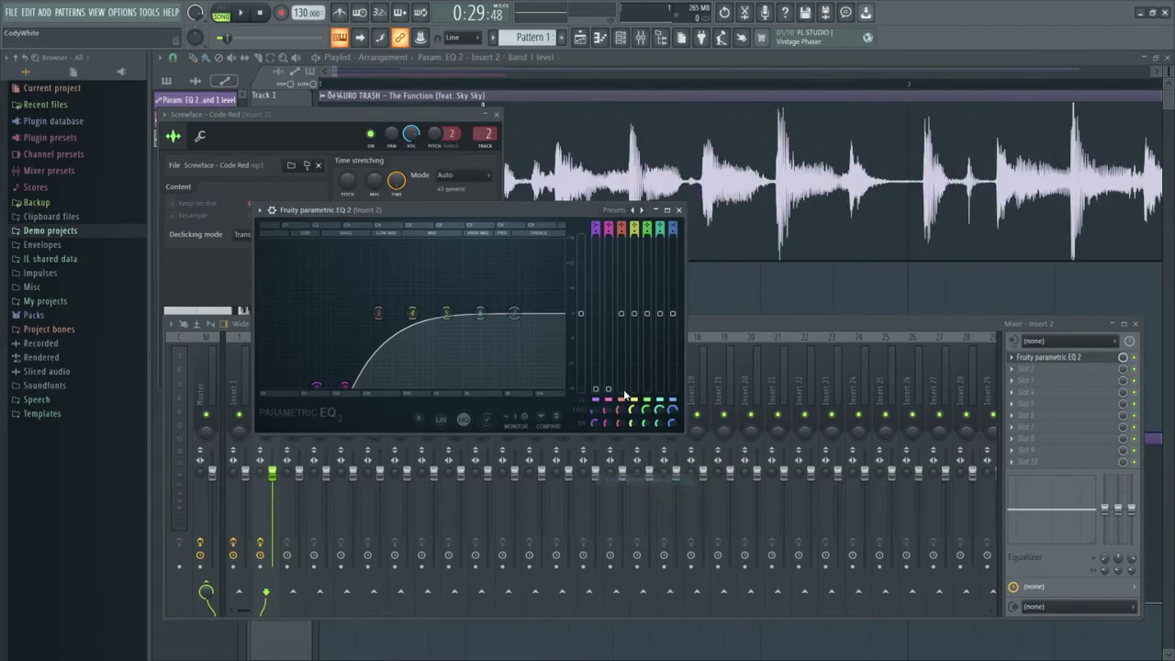
pyautogui.rightClick(607, 393)
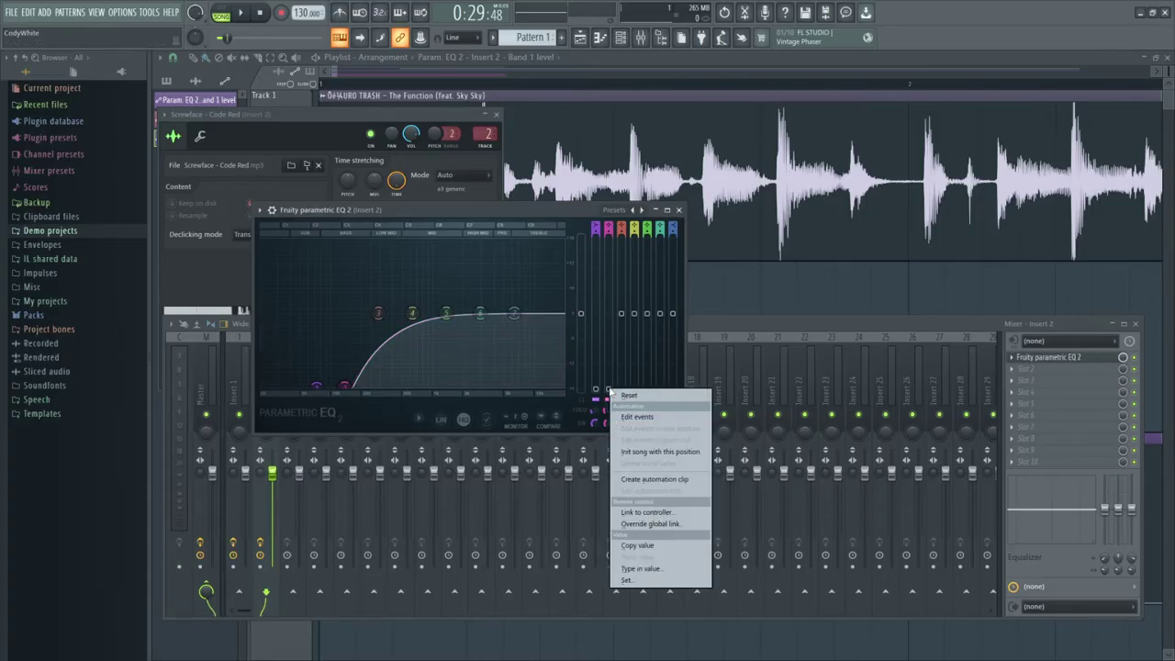
pyautogui.click(643, 480)
pyautogui.click(284, 61)
pyautogui.rightClick(844, 469)
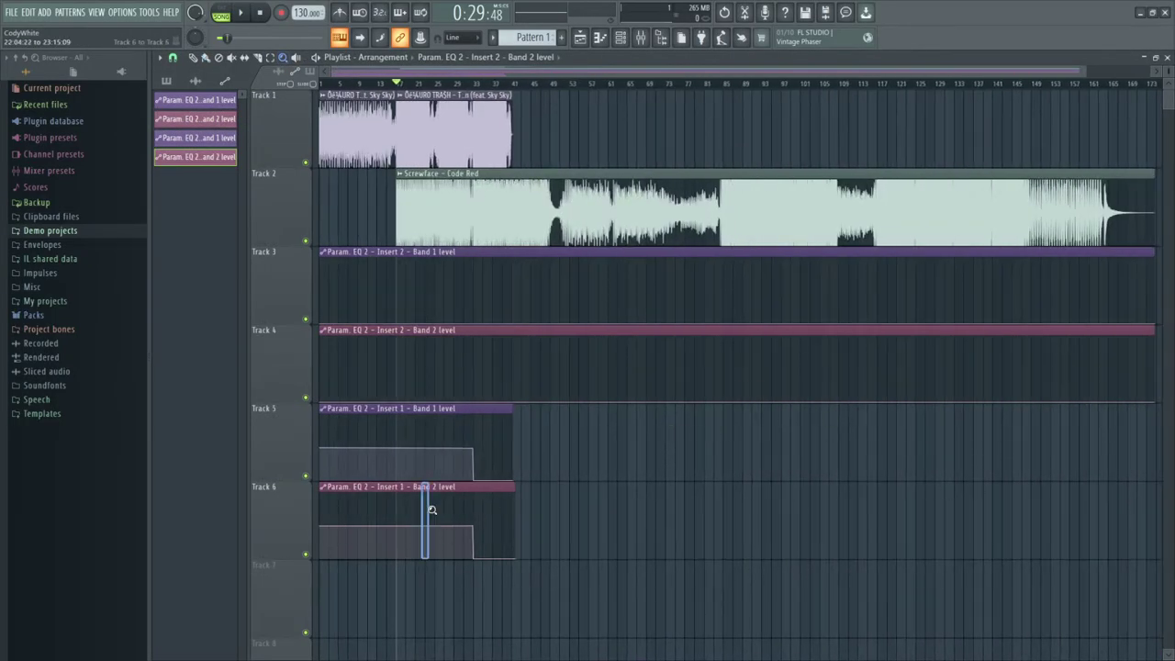
# Step: Set snap to Cell and raise the band 1 automation point to full at bar 33
pyautogui.moveTo(428, 506); pyautogui.dragTo(605, 514)
pyautogui.moveTo(482, 107); pyautogui.dragTo(657, 107)
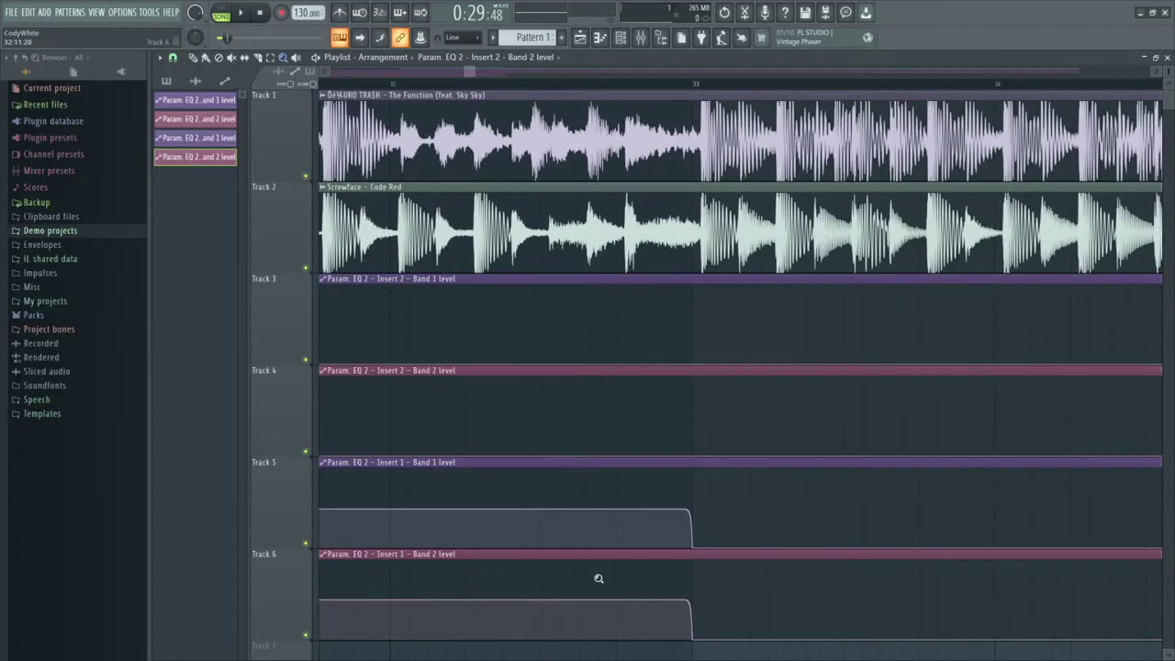
pyautogui.moveTo(598, 578); pyautogui.dragTo(971, 459)
pyautogui.moveTo(420, 303); pyautogui.dragTo(686, 303)
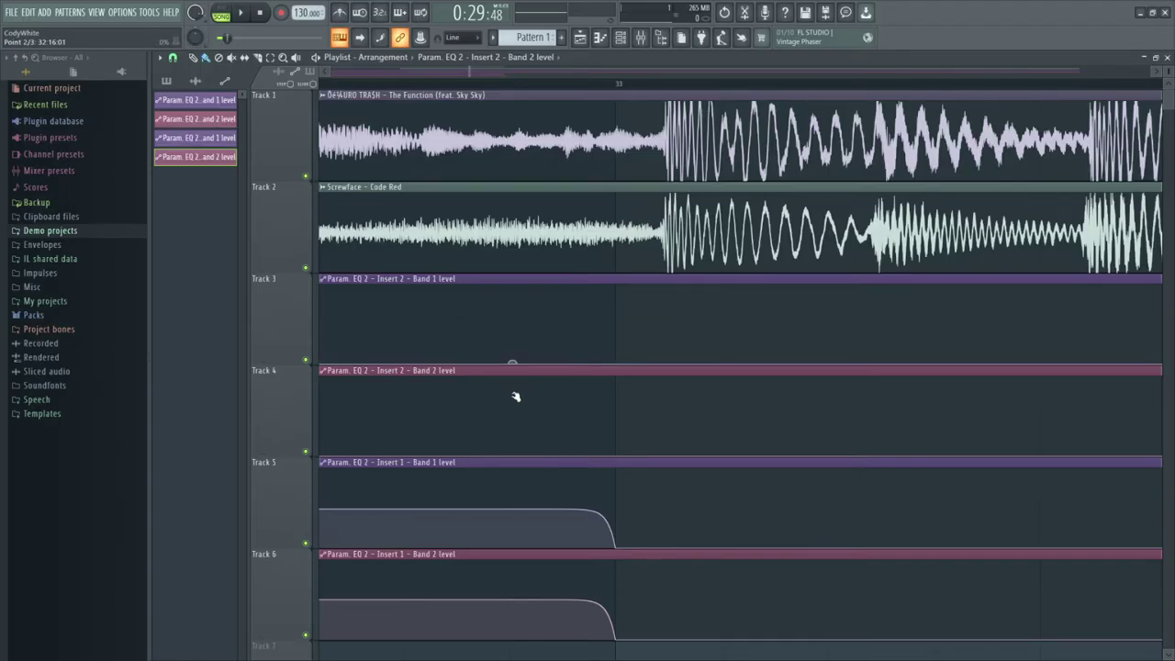
pyautogui.click(173, 57)
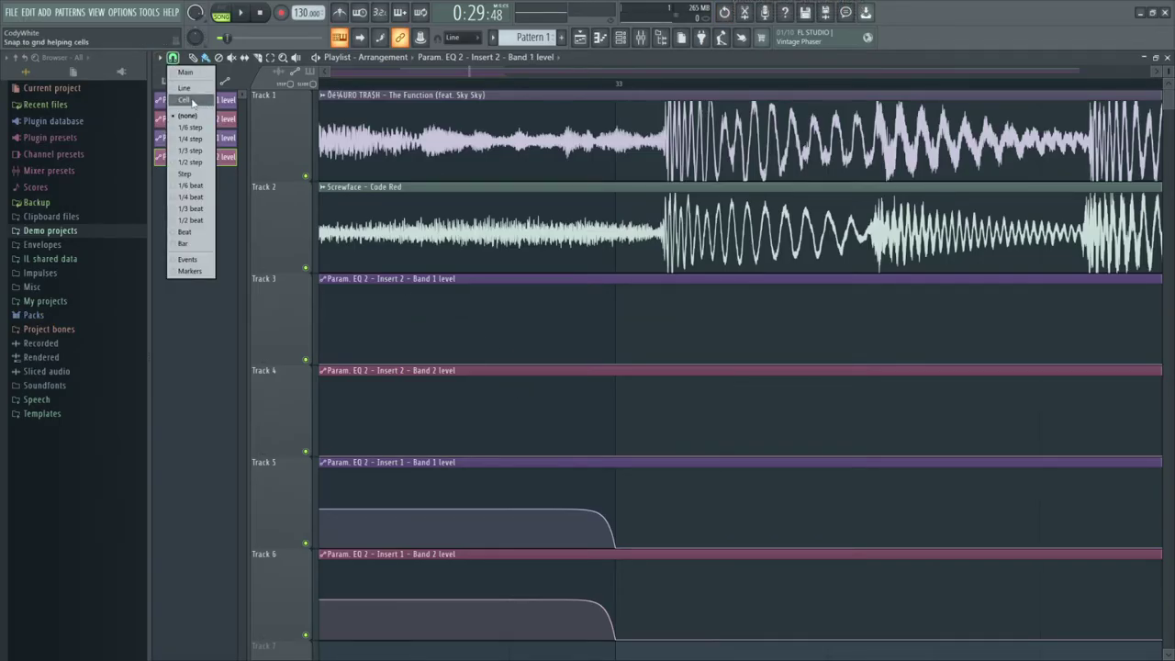
pyautogui.click(193, 101)
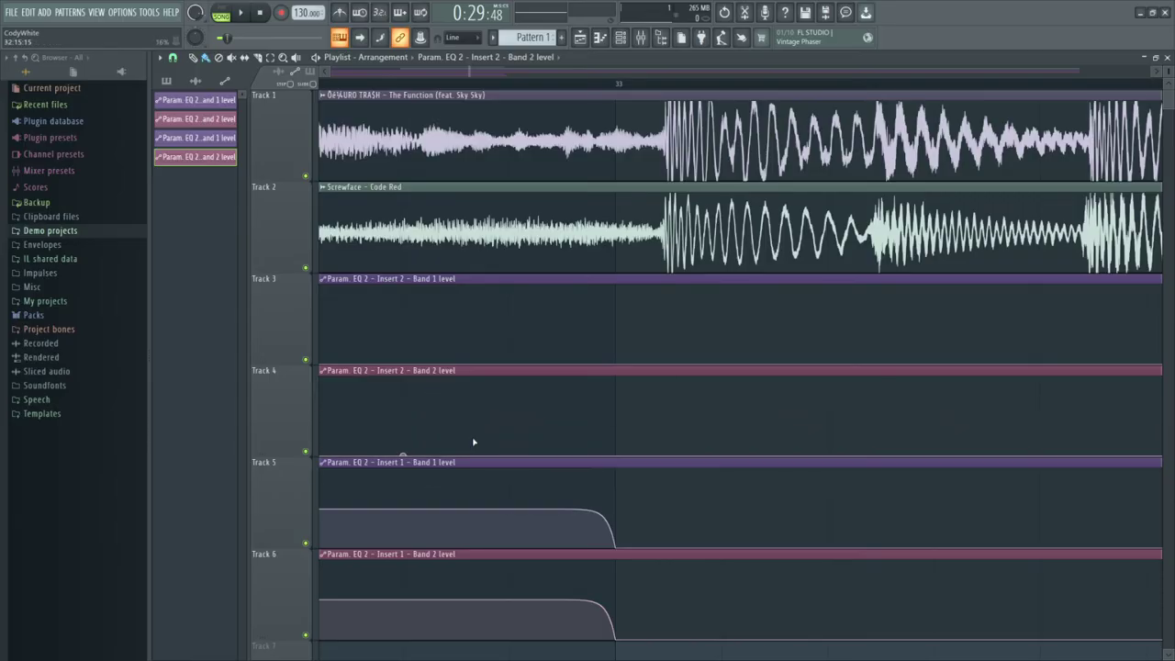
pyautogui.moveTo(617, 344); pyautogui.dragTo(619, 325)
# Step: Survey the whole song, then zoom in on the Screwface waveform around bar 33
pyautogui.scroll(-1, 620, 326)
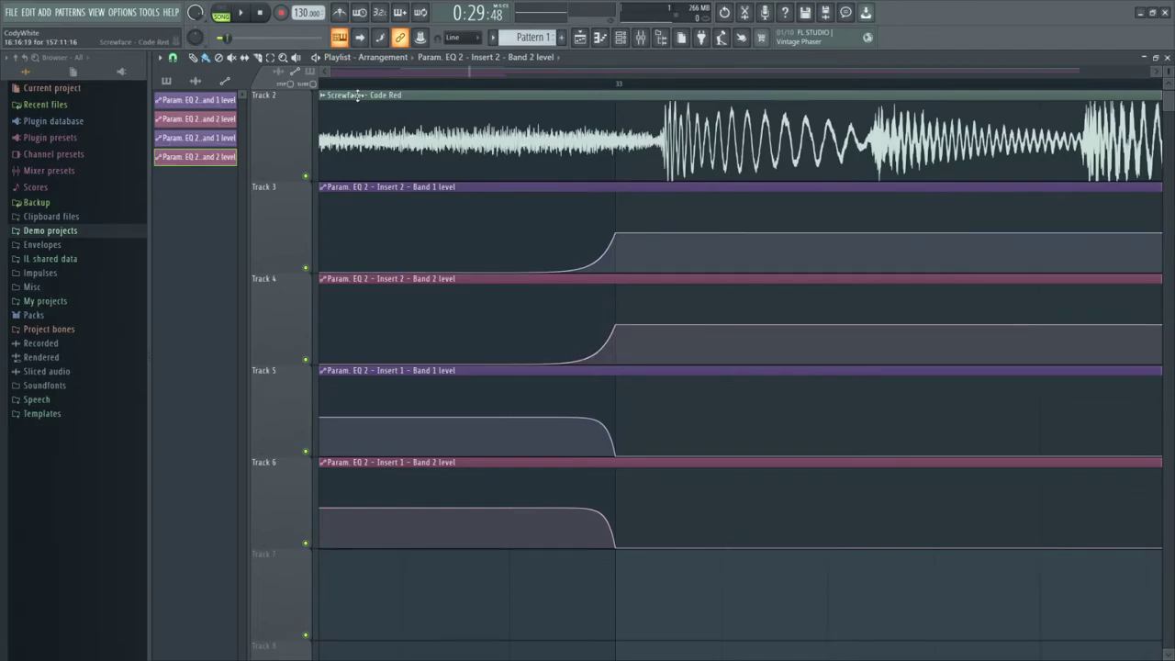
pyautogui.click(286, 57)
pyautogui.rightClick(606, 569)
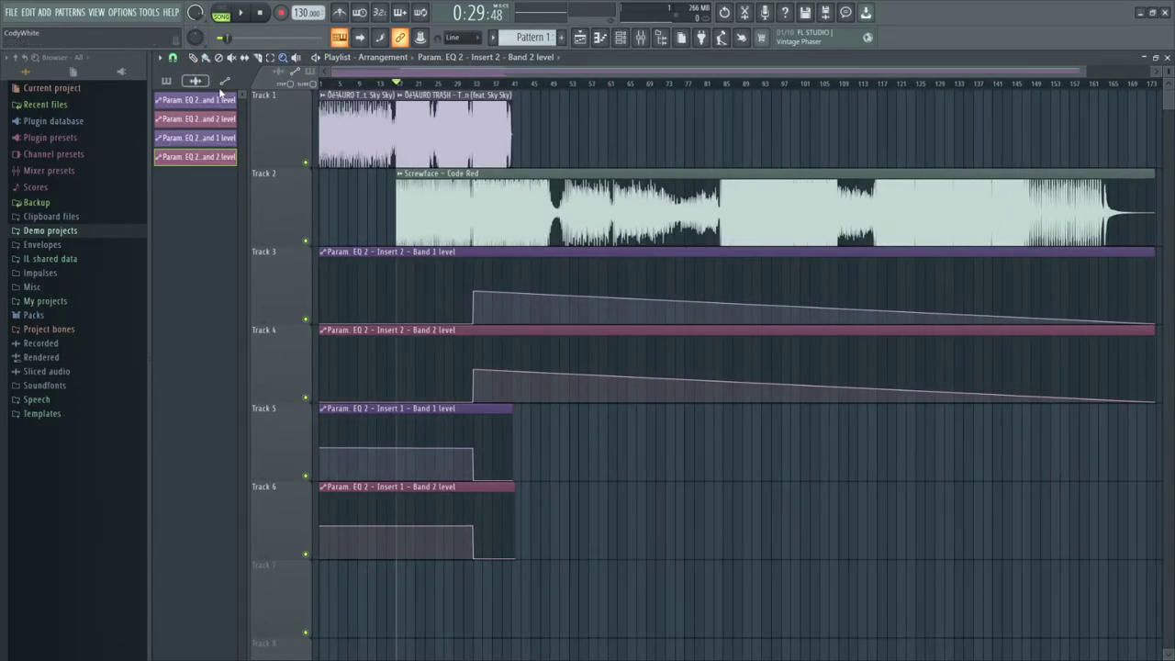
pyautogui.moveTo(457, 395); pyautogui.dragTo(634, 157)
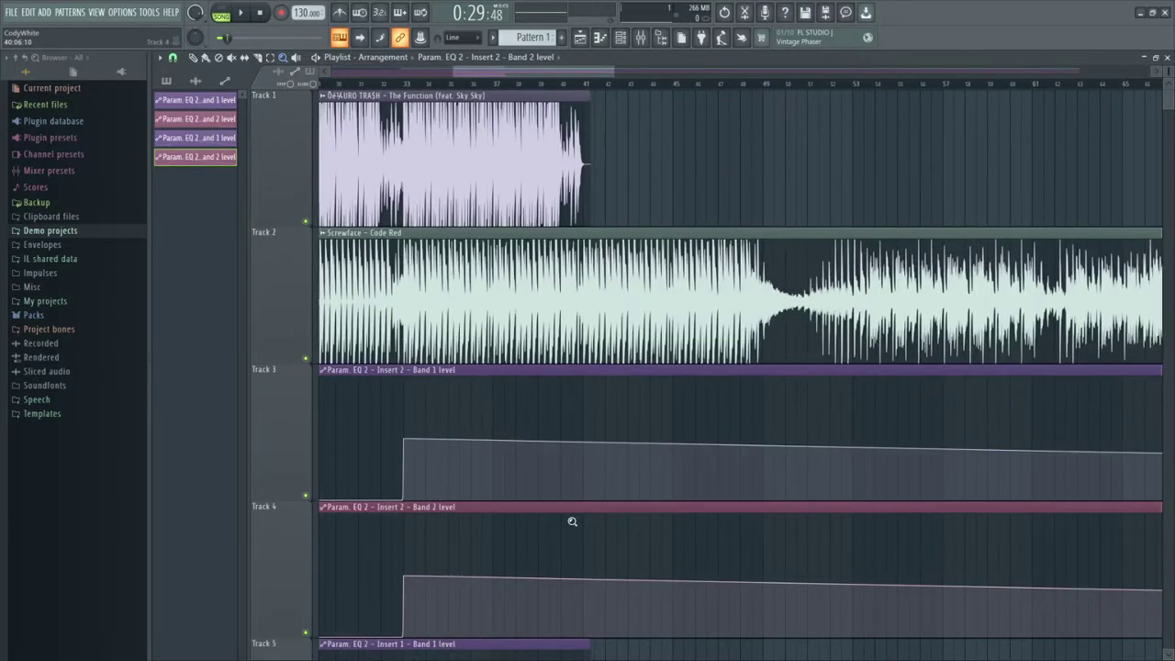
pyautogui.moveTo(578, 501); pyautogui.dragTo(944, 226)
pyautogui.moveTo(617, 549); pyautogui.dragTo(938, 204)
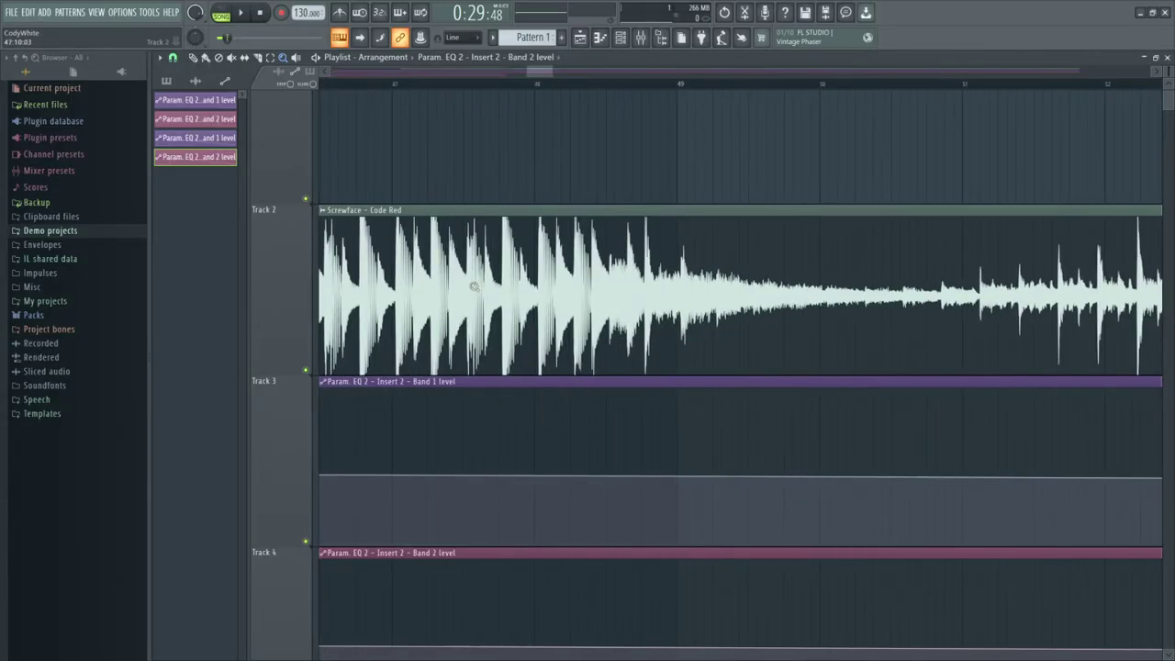
pyautogui.rightClick(598, 357)
pyautogui.moveTo(463, 342); pyautogui.dragTo(677, 118)
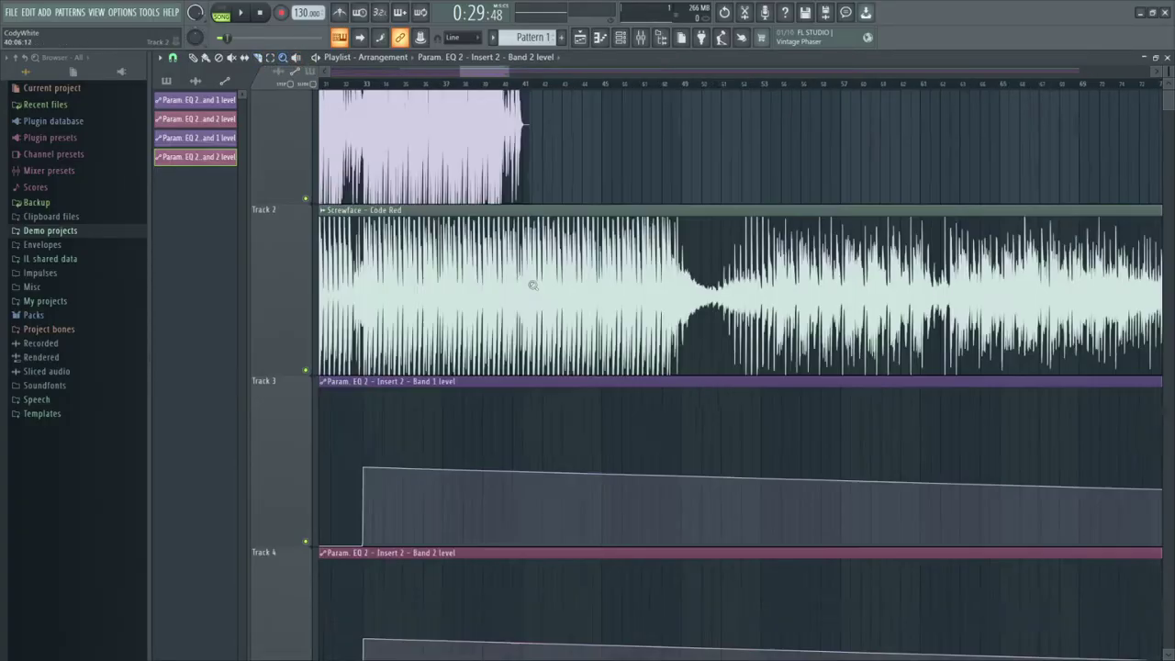
pyautogui.moveTo(428, 547); pyautogui.dragTo(689, 202)
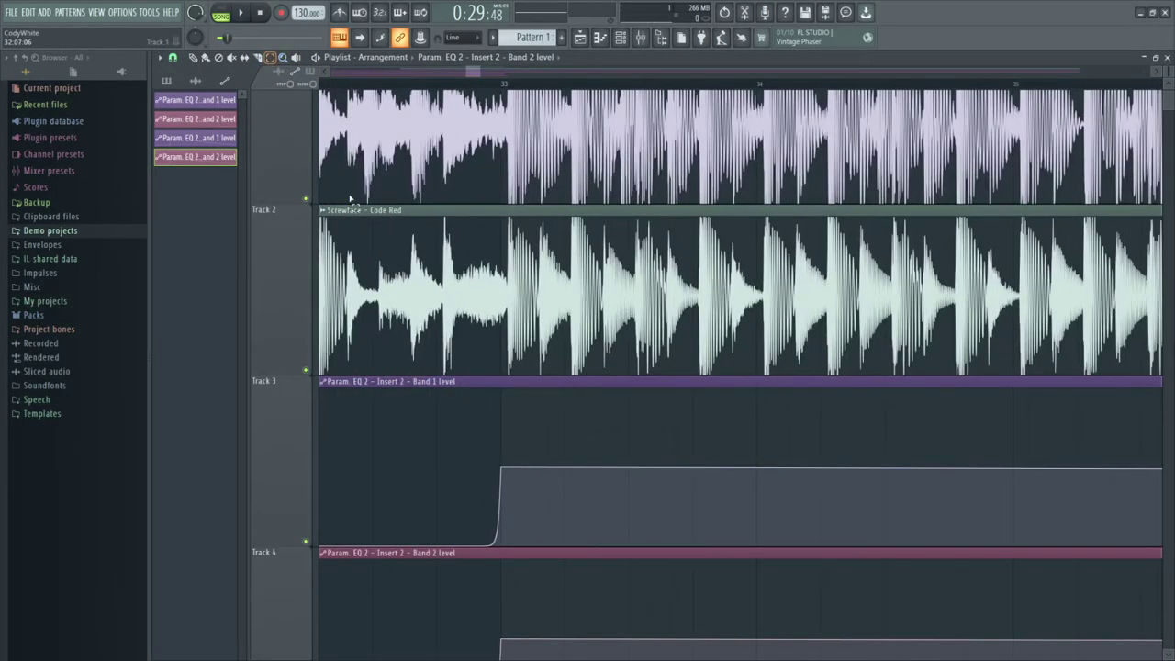
# Step: Slice the Track 2 Code Red clip at bar 33 and nudge the right piece slightly left
pyautogui.moveTo(510, 319); pyautogui.dragTo(498, 210)
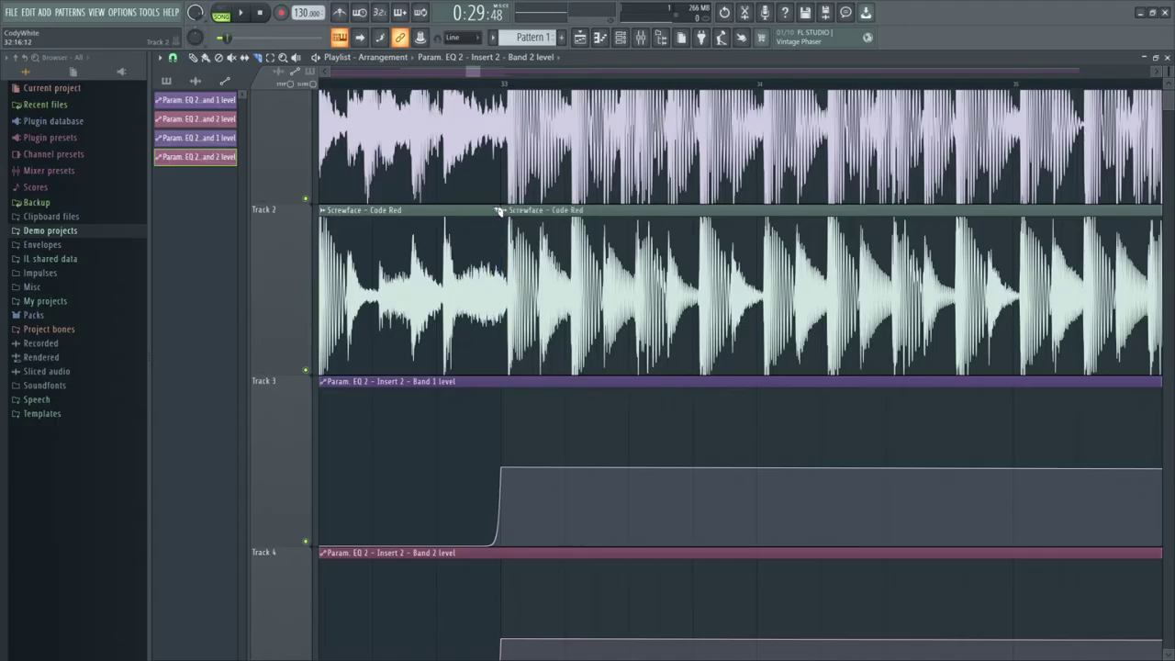
pyautogui.click(540, 254)
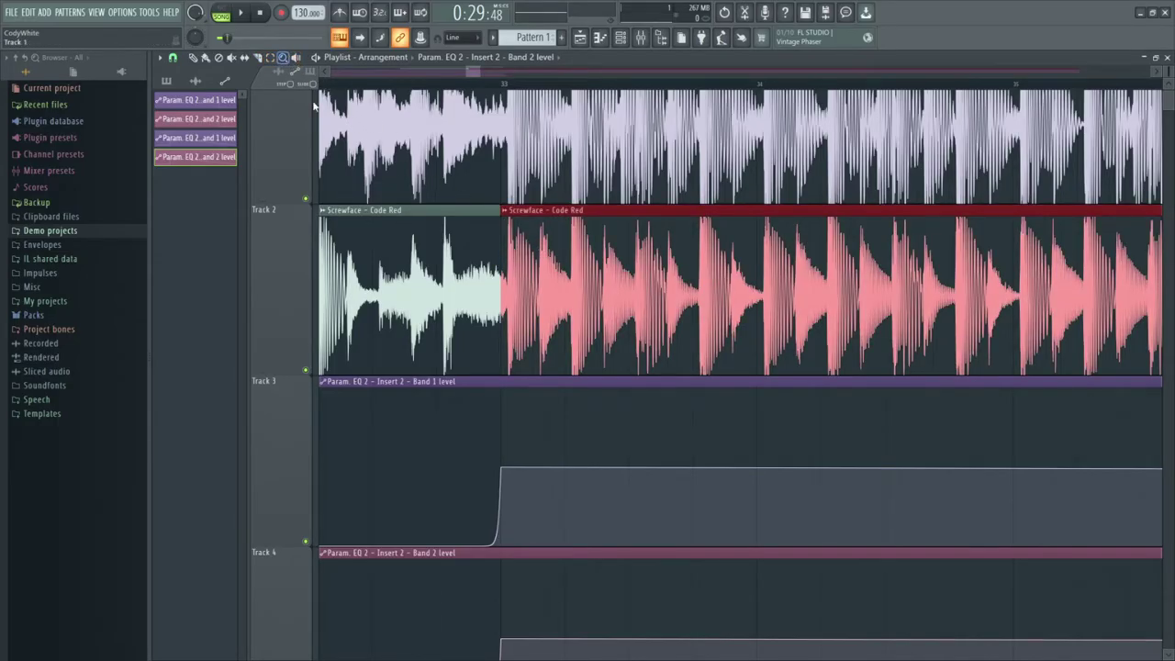
pyautogui.rightClick(390, 349)
pyautogui.click(173, 57)
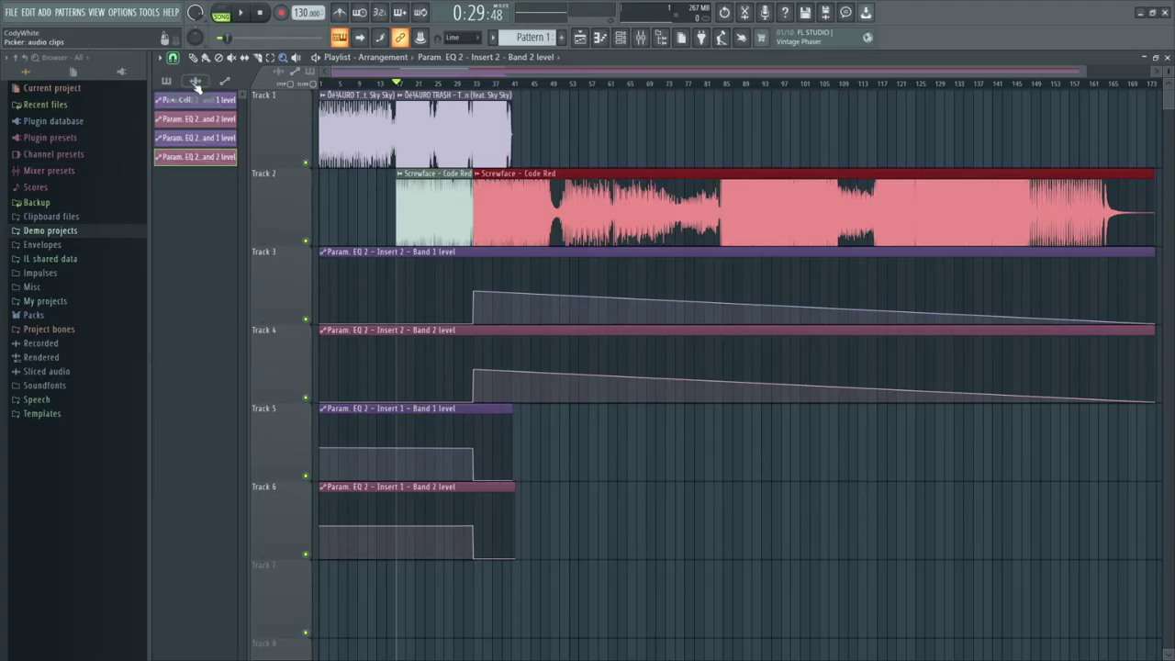
pyautogui.moveTo(577, 203); pyautogui.dragTo(500, 203)
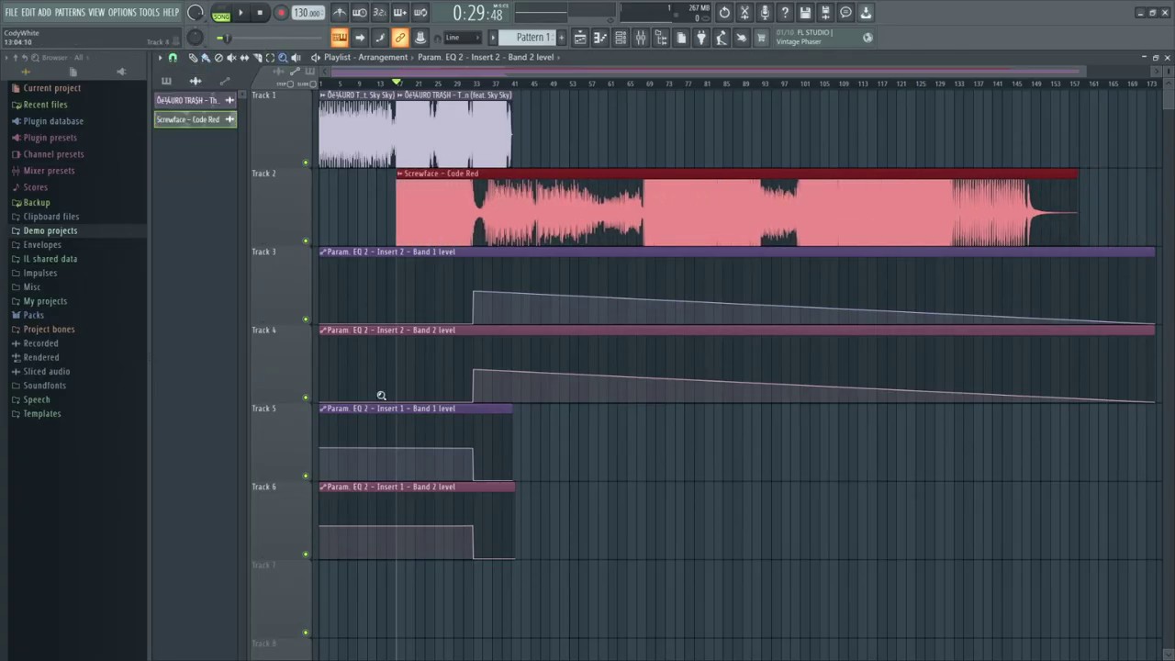
pyautogui.moveTo(363, 478); pyautogui.dragTo(578, 96)
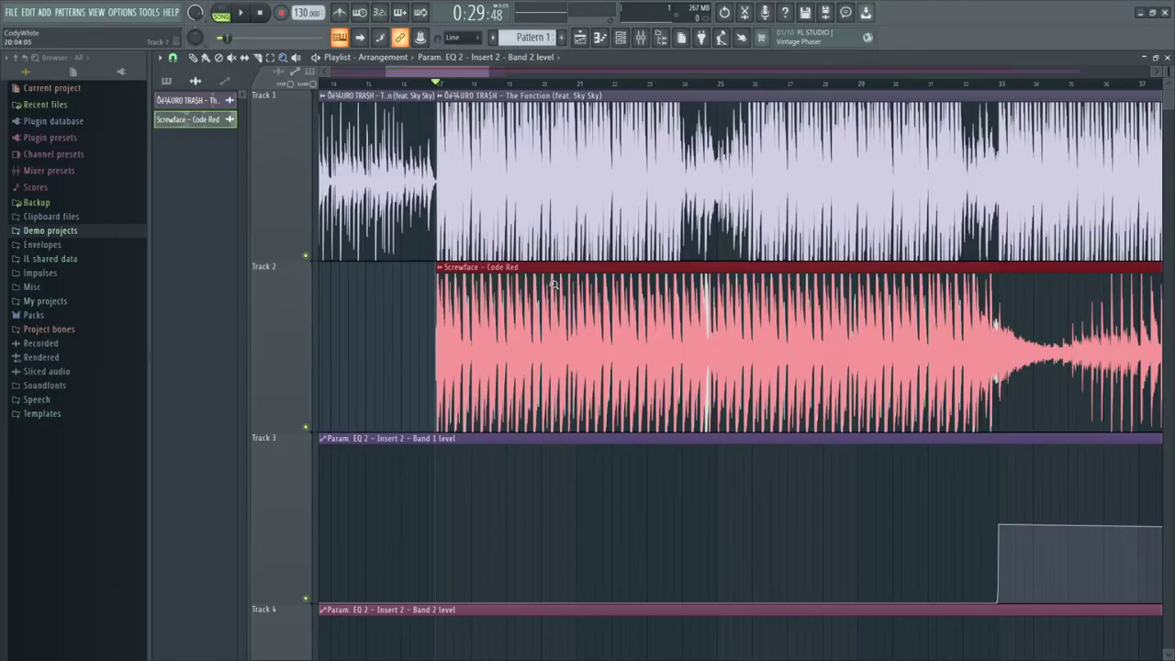
pyautogui.rightClick(553, 285)
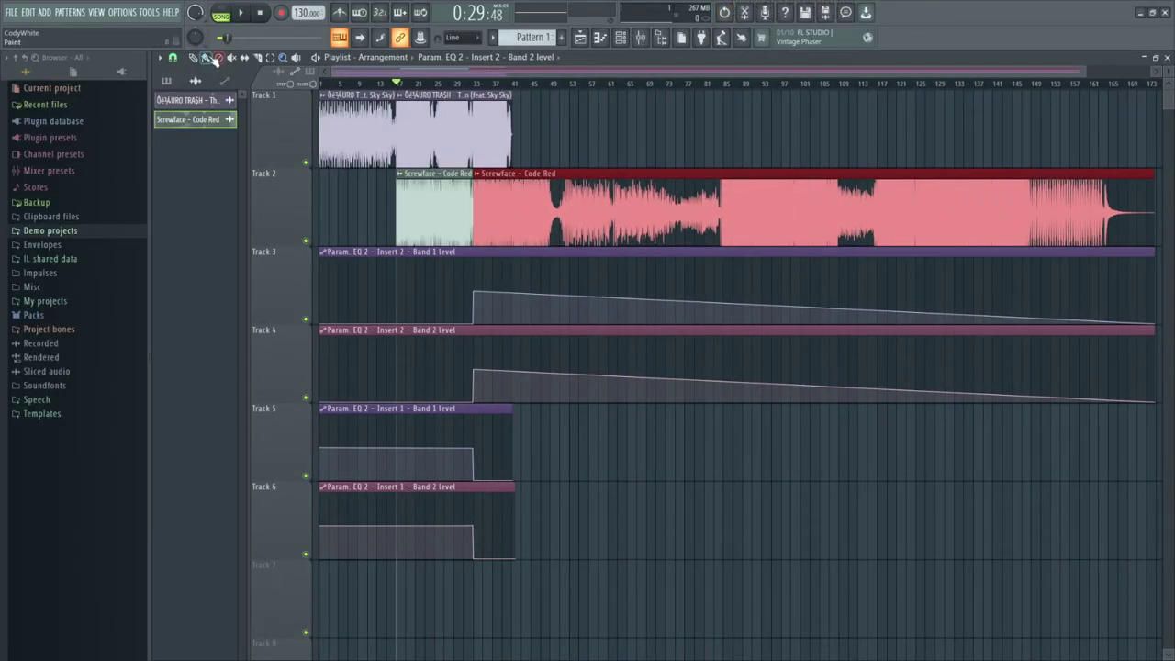
# Step: Shift the later Code Red slice earlier and move the four EQ automation clips to Tracks 5–8
pyautogui.moveTo(530, 235)
pyautogui.mouseDown()
pyautogui.moveTo(454, 235)
pyautogui.moveTo(448, 294)
pyautogui.mouseUp()
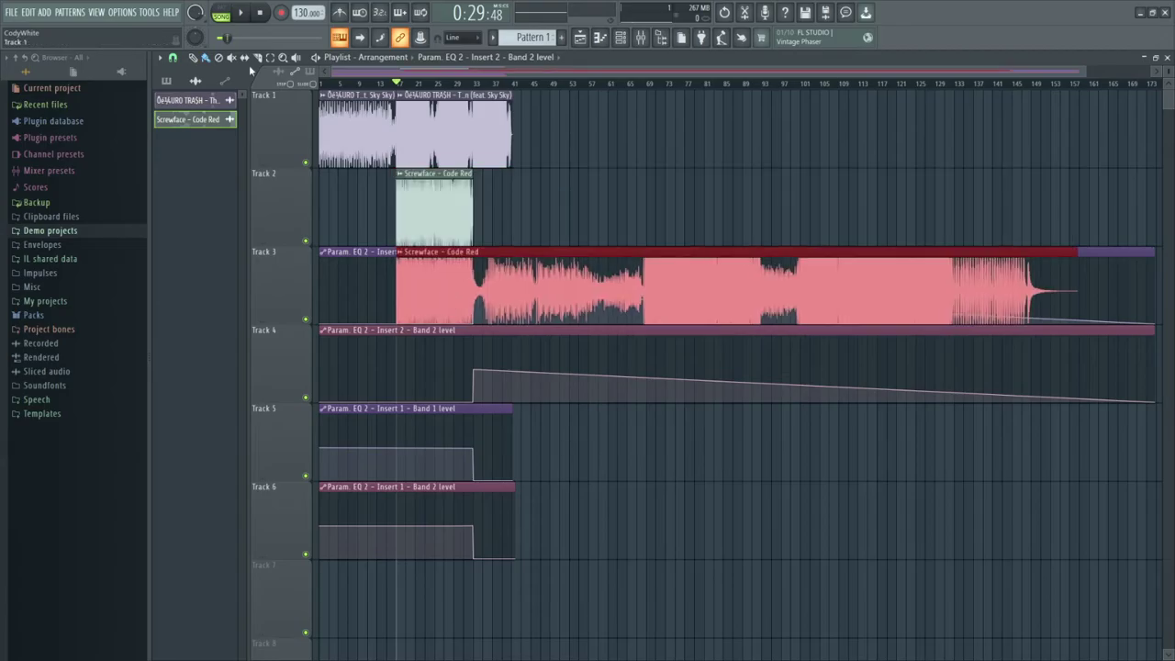
pyautogui.click(343, 176)
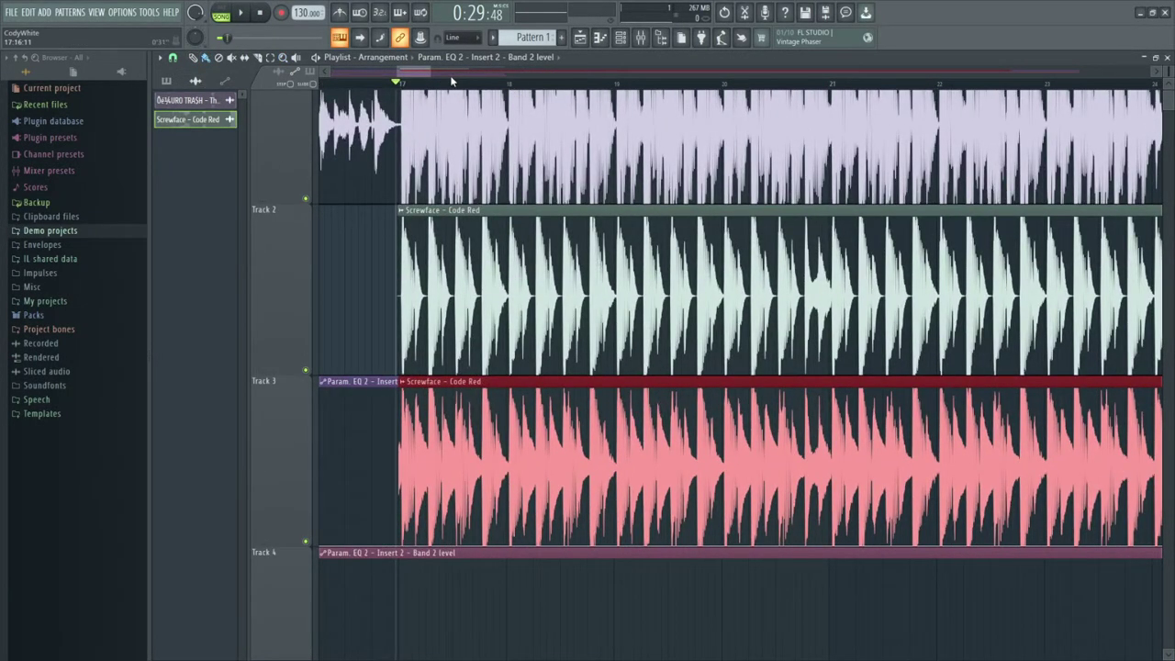
pyautogui.moveTo(432, 73); pyautogui.dragTo(476, 87)
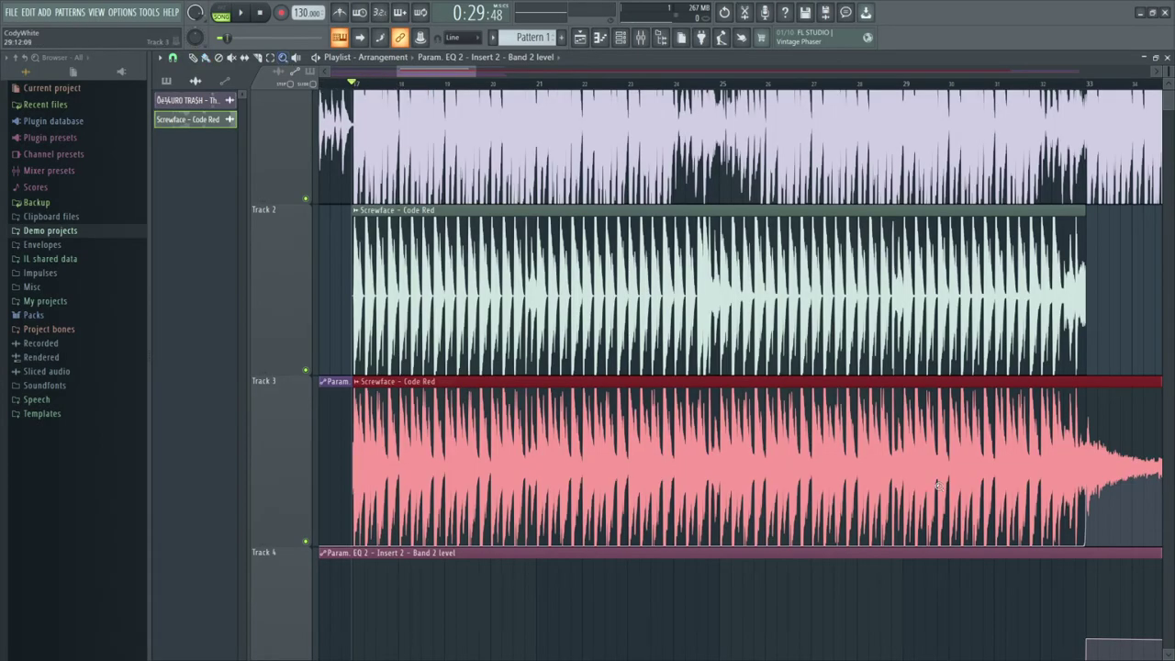
pyautogui.moveTo(986, 459); pyautogui.dragTo(1097, 441)
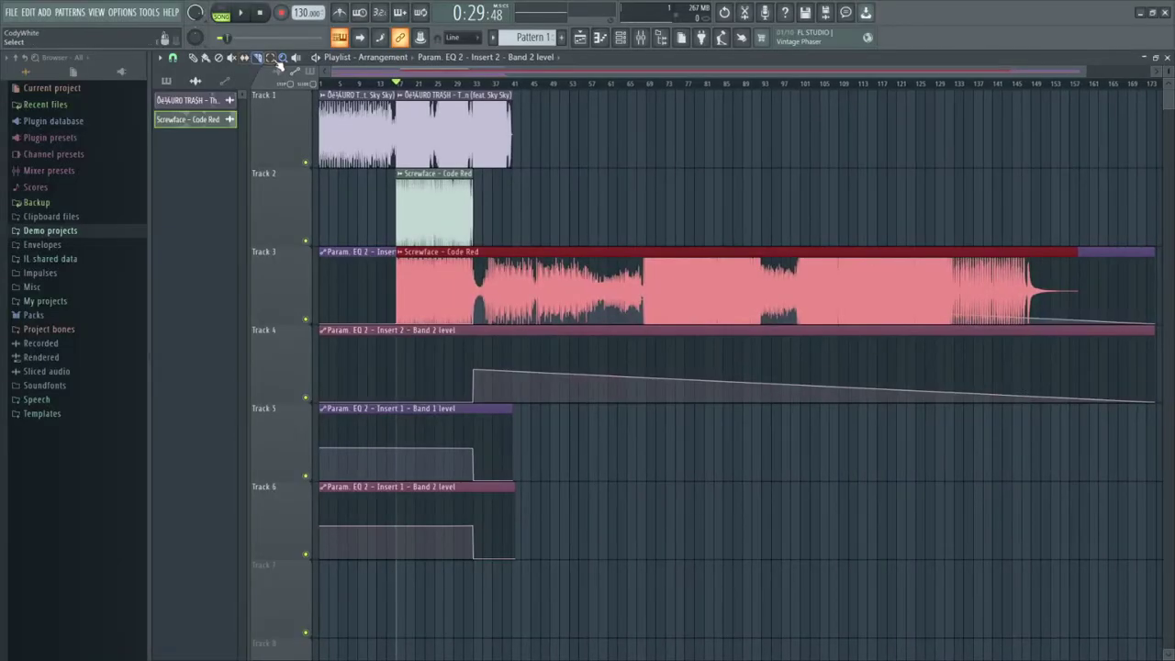
pyautogui.moveTo(374, 167); pyautogui.dragTo(340, 493)
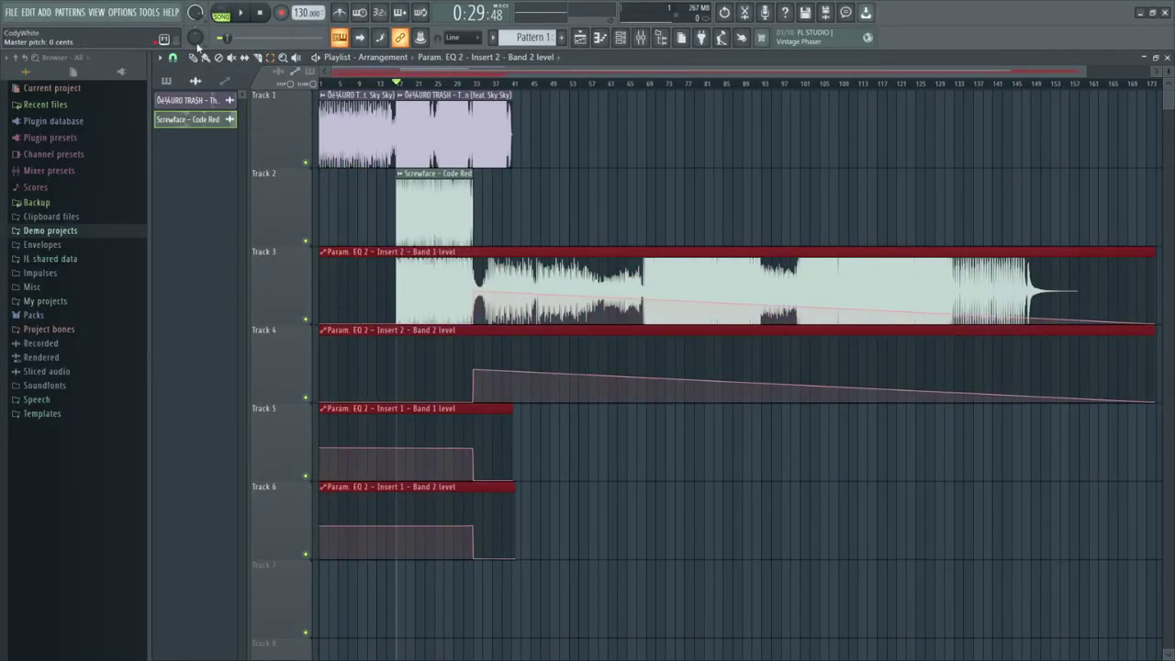
pyautogui.moveTo(351, 246); pyautogui.dragTo(328, 404)
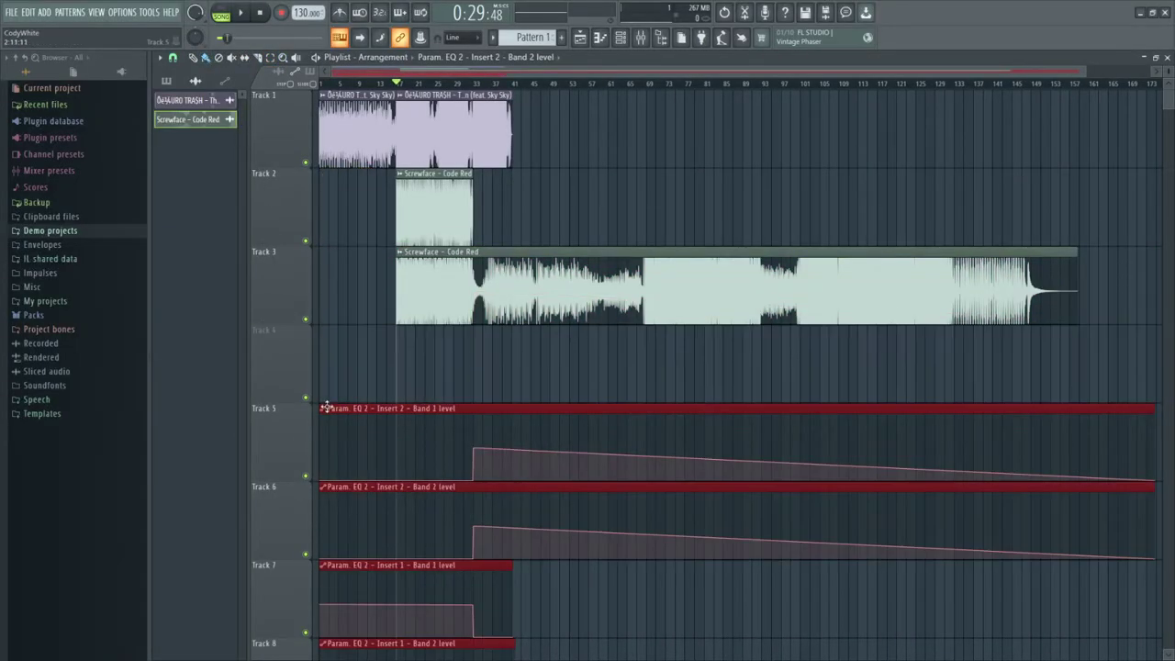
# Step: Slice both Code Red clips at one beat, delete the excess pieces, and join them on Track 2
pyautogui.moveTo(443, 325); pyautogui.dragTo(486, 170)
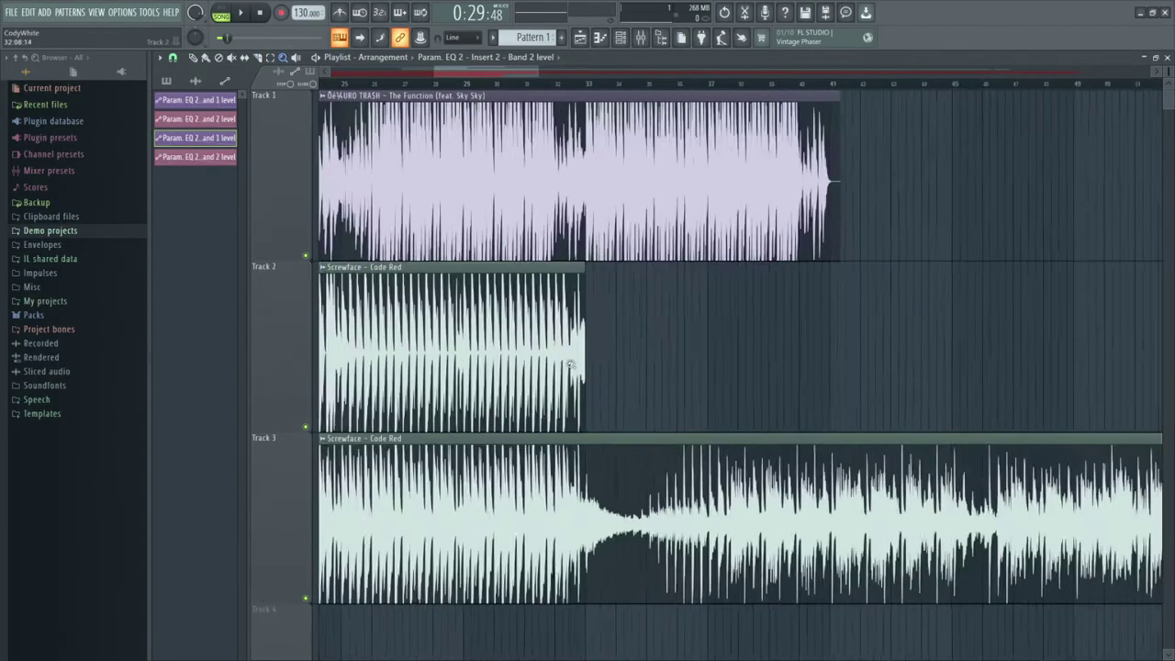
pyautogui.moveTo(555, 597); pyautogui.dragTo(696, 261)
pyautogui.moveTo(440, 541); pyautogui.dragTo(773, 199)
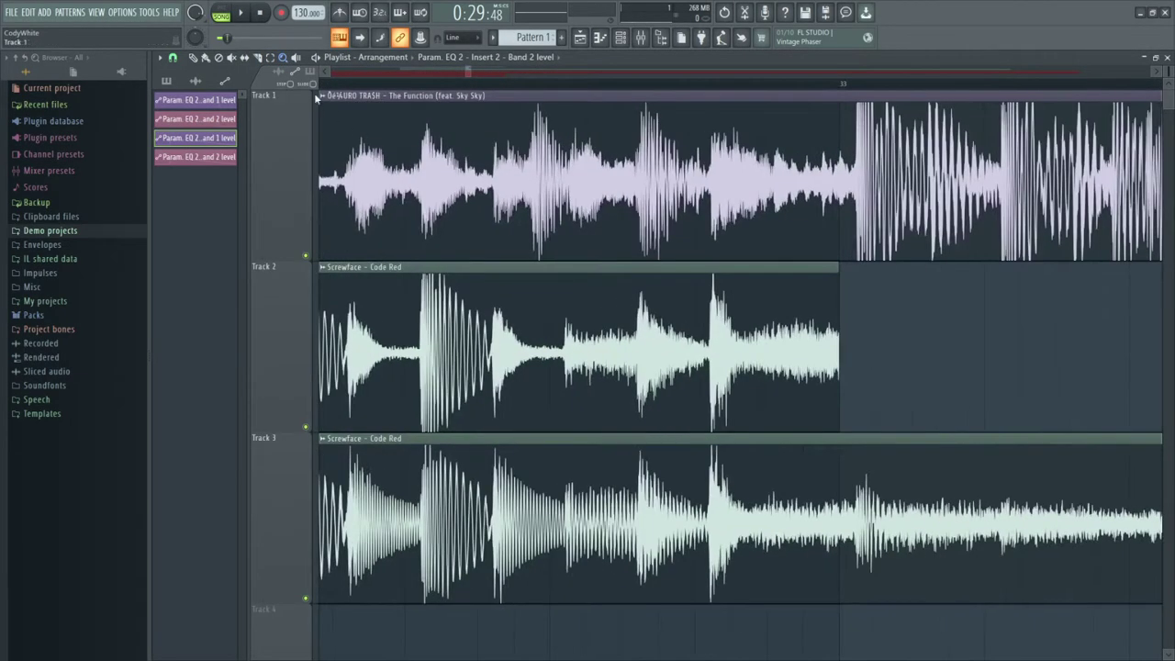
pyautogui.scroll(-1, 427, 505)
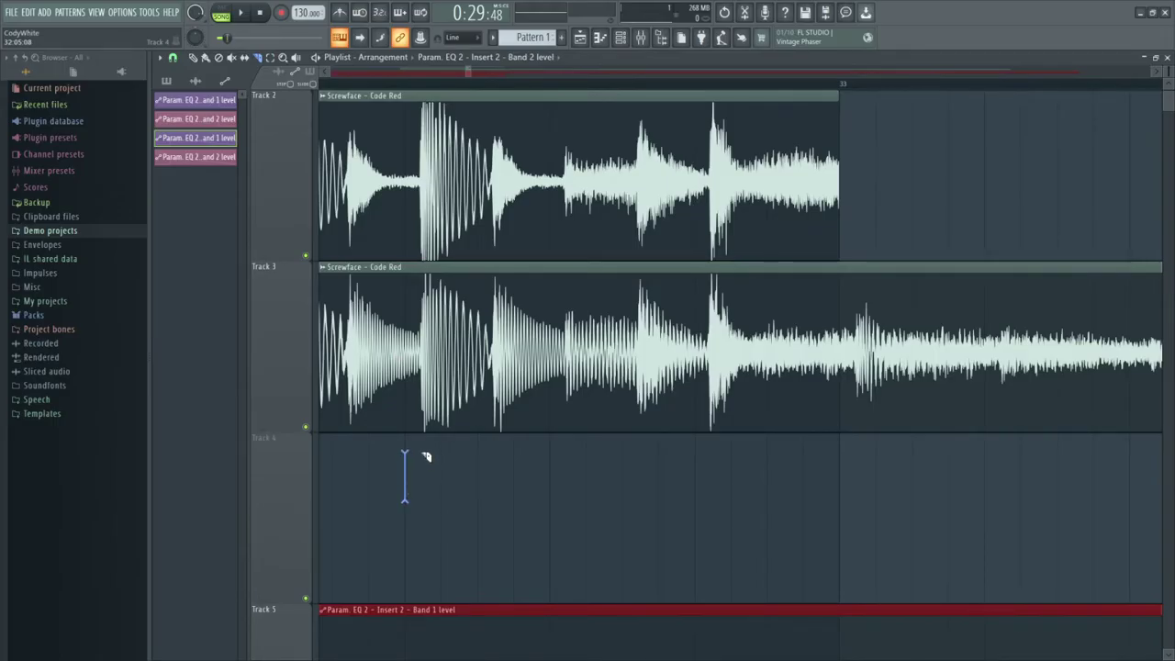
pyautogui.moveTo(426, 456); pyautogui.dragTo(431, 89)
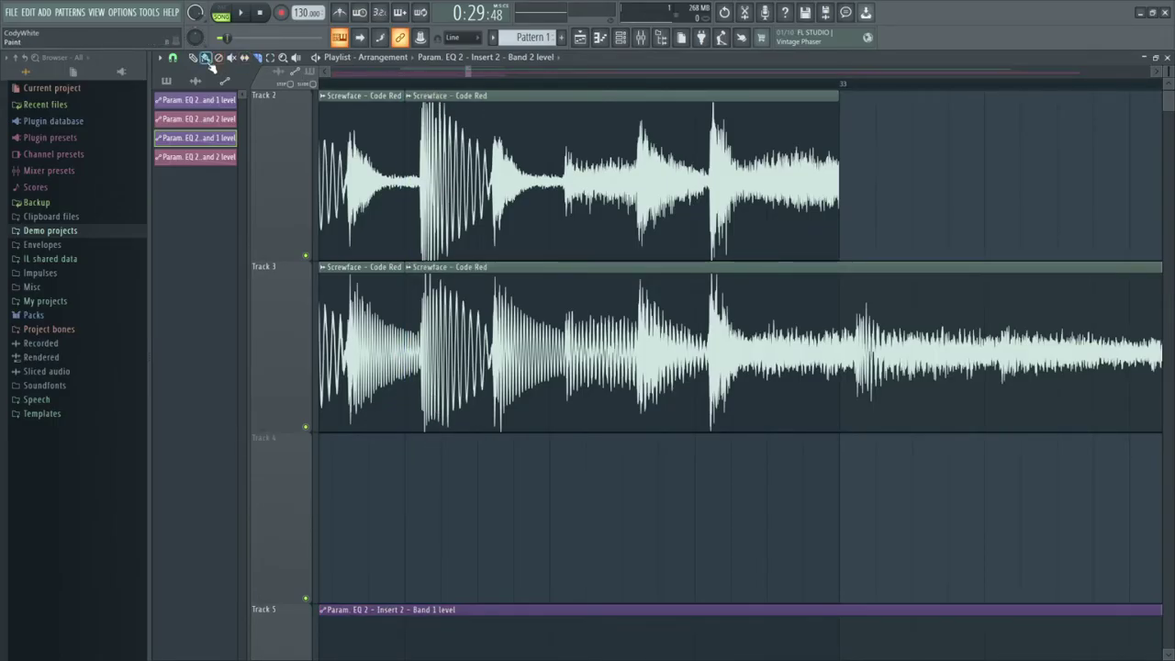
pyautogui.rightClick(367, 340)
pyautogui.rightClick(441, 175)
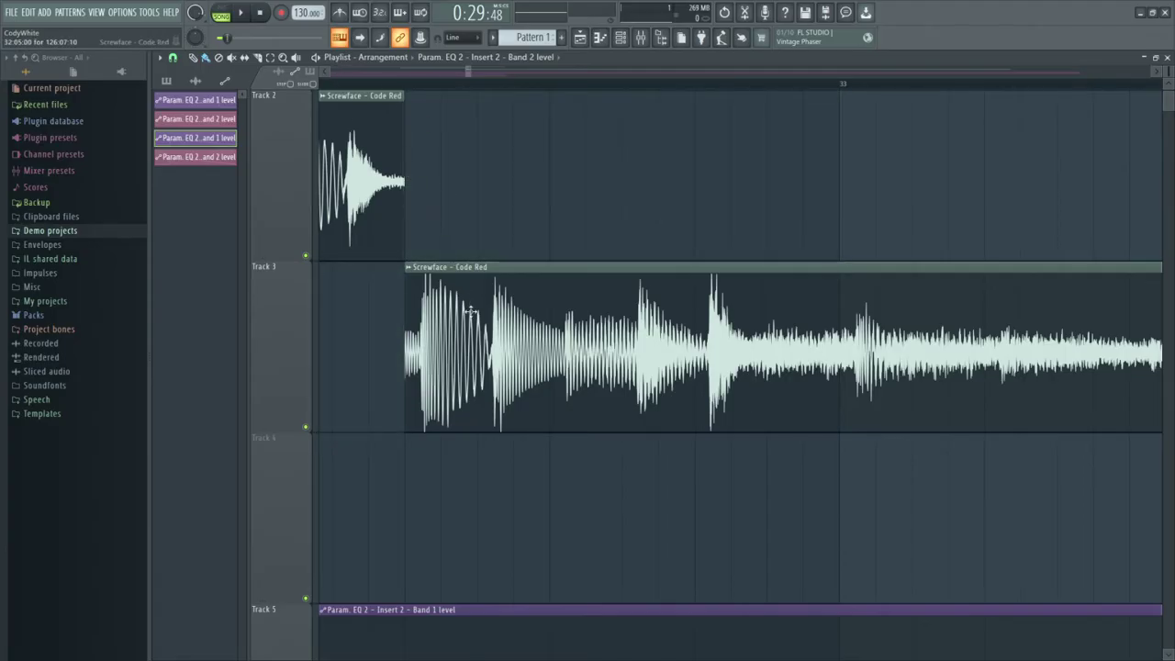
pyautogui.moveTo(470, 312); pyautogui.dragTo(482, 164)
pyautogui.press('space')
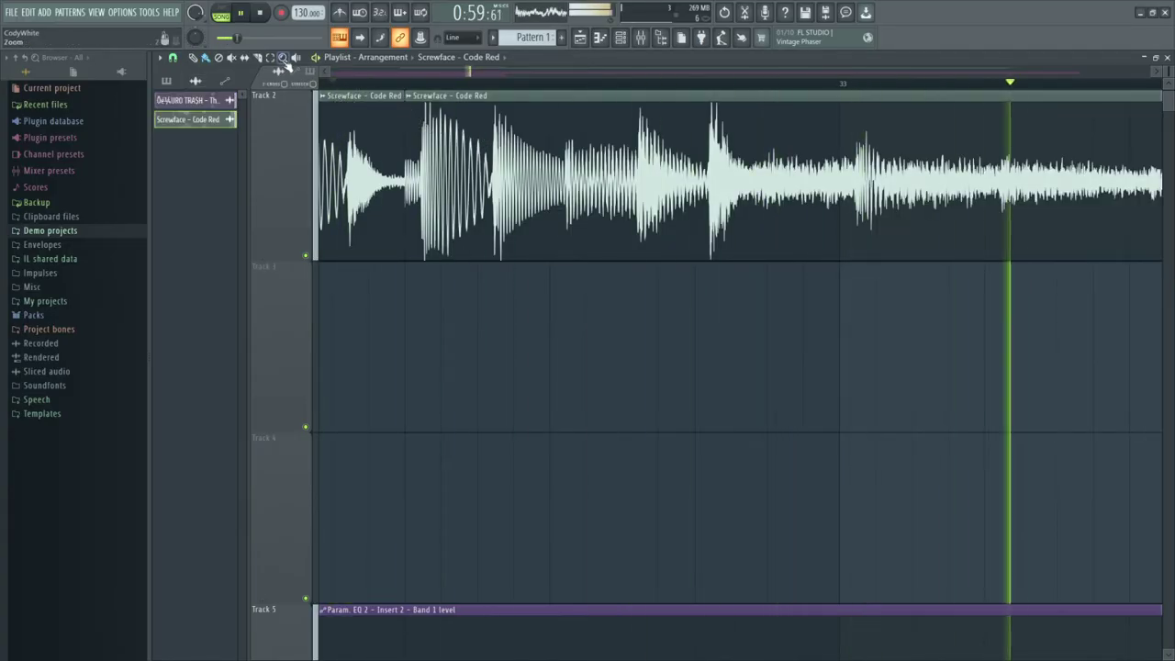
# Step: Replay the transition from around bar 28 with the automation tracks in view
pyautogui.scroll(-3, 338, 103)
pyautogui.scroll(2, 586, 89)
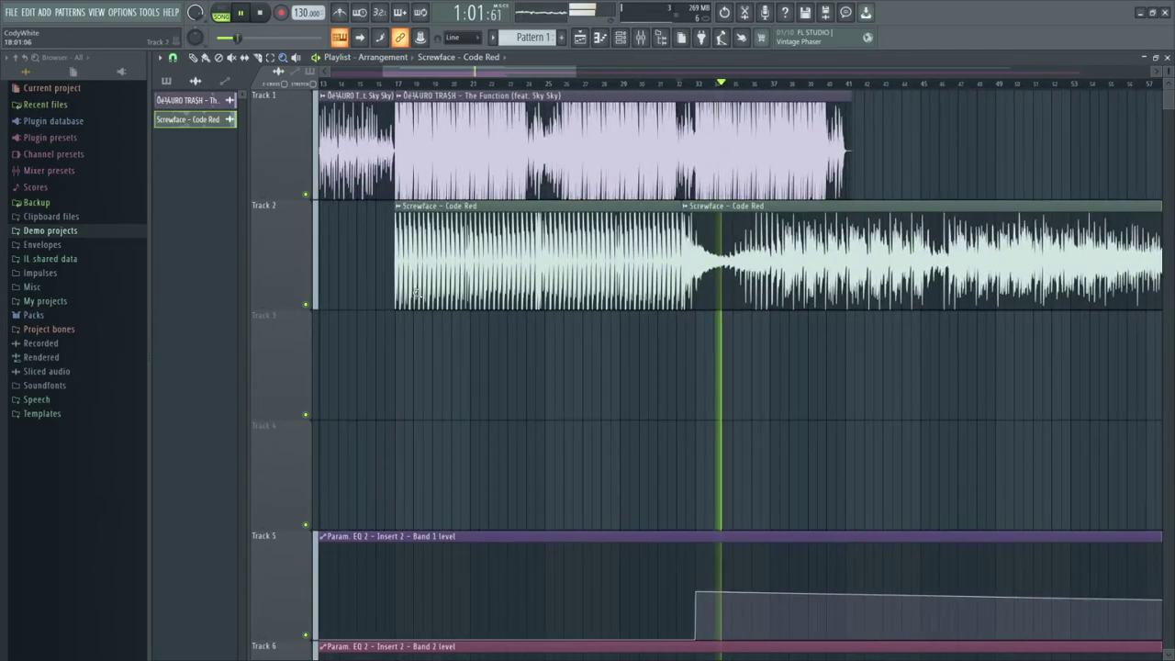
pyautogui.scroll(3, 613, 275)
pyautogui.press('space')
pyautogui.moveTo(706, 92); pyautogui.dragTo(953, 598)
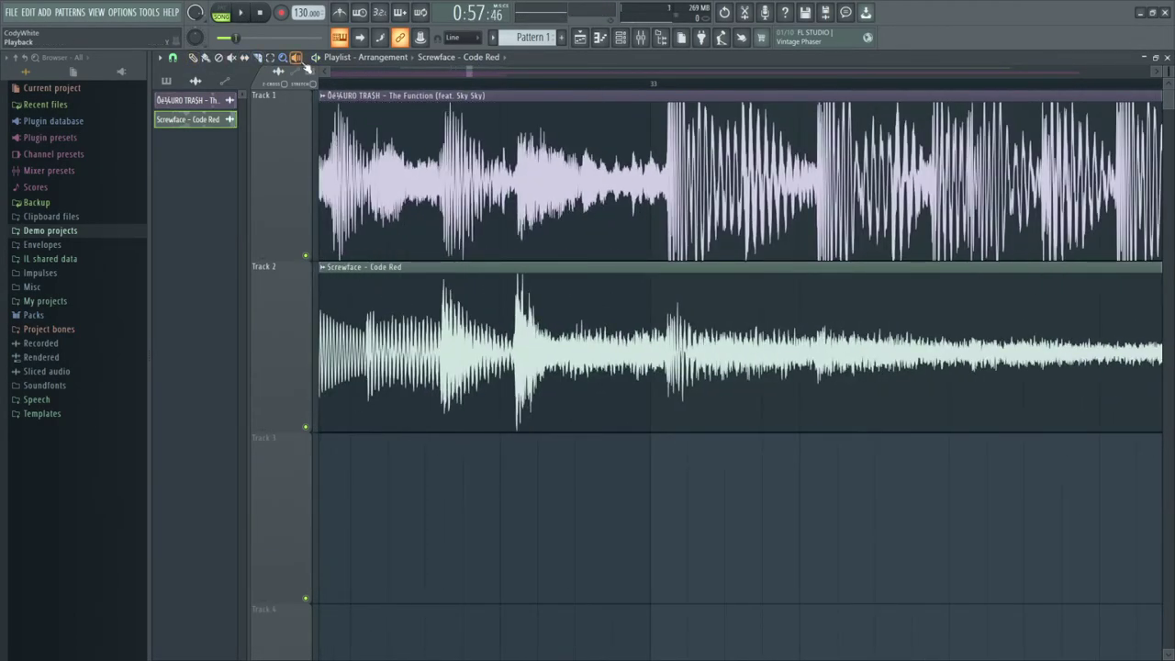
pyautogui.scroll(-3, 306, 68)
pyautogui.moveTo(412, 211); pyautogui.dragTo(538, 637)
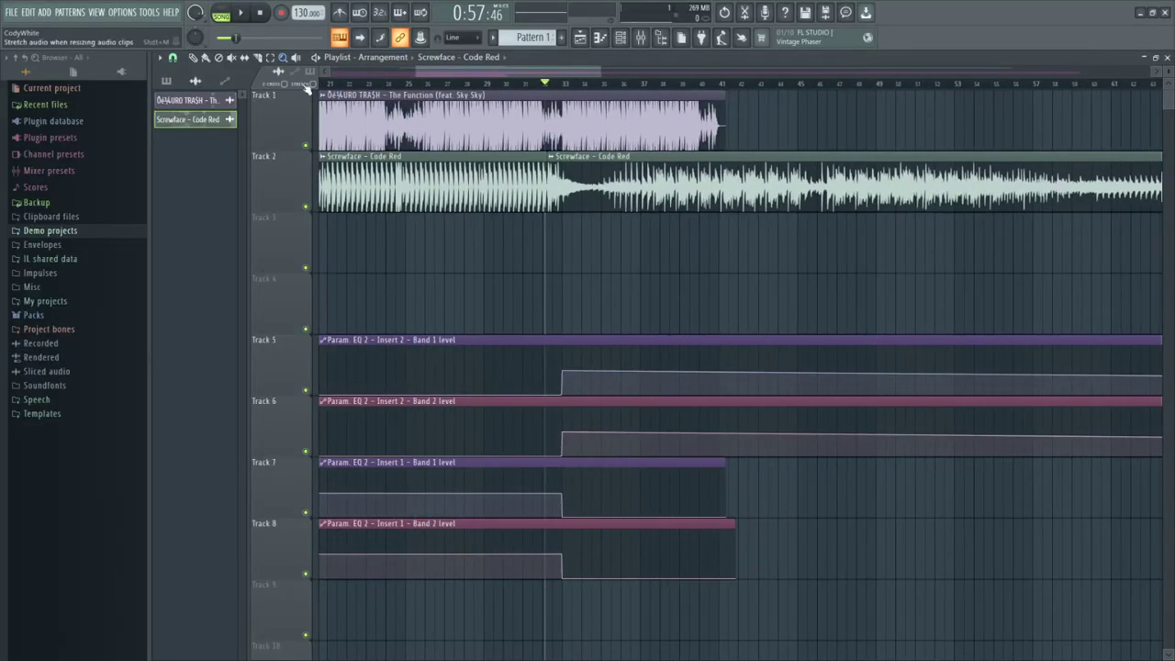
pyautogui.click(424, 84)
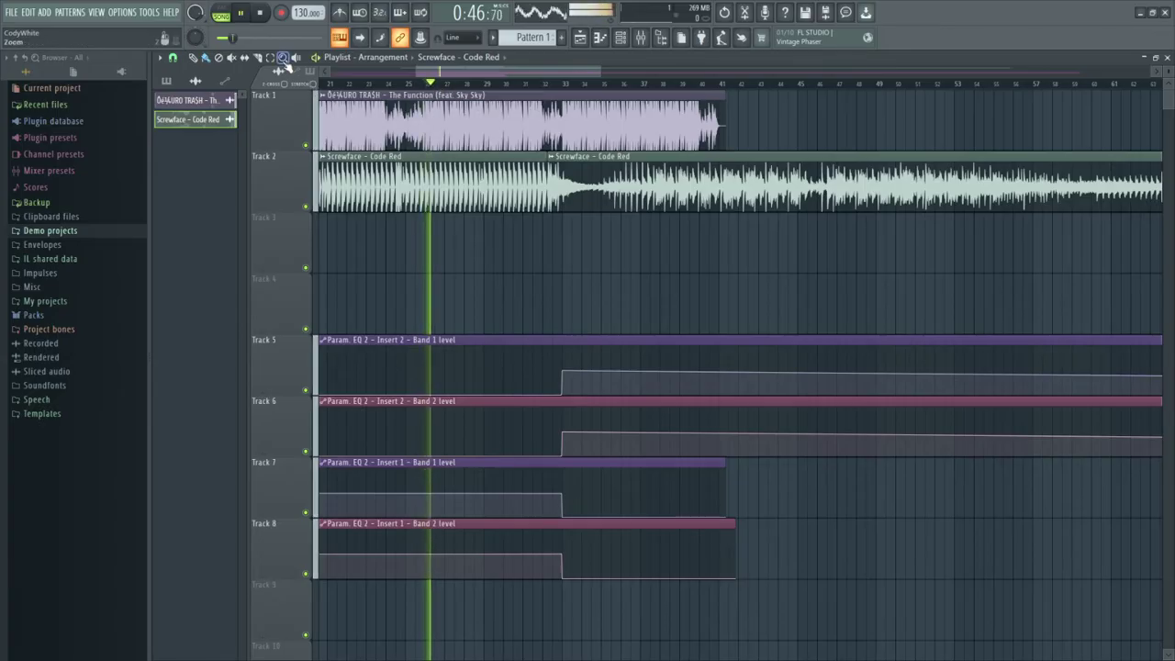
# Step: Slice The Function at the transition, delete its right part, and adjust its end
pyautogui.moveTo(477, 278)
pyautogui.mouseDown()
pyautogui.moveTo(506, 429)
pyautogui.moveTo(779, 226)
pyautogui.mouseUp()
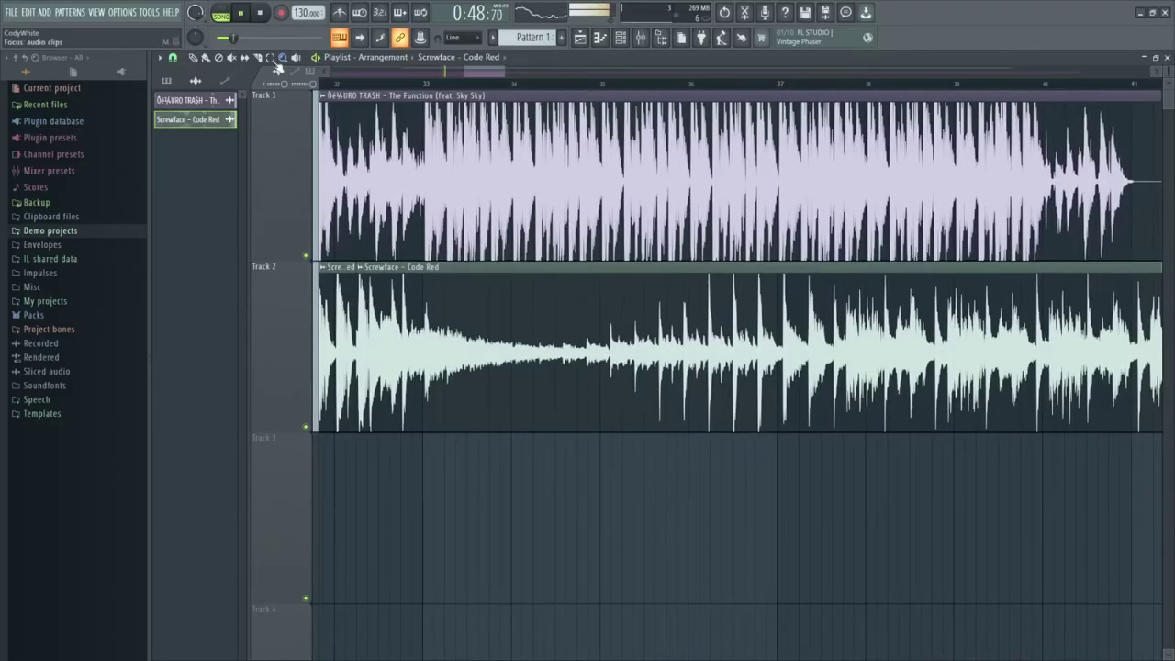
pyautogui.moveTo(336, 225); pyautogui.dragTo(597, 432)
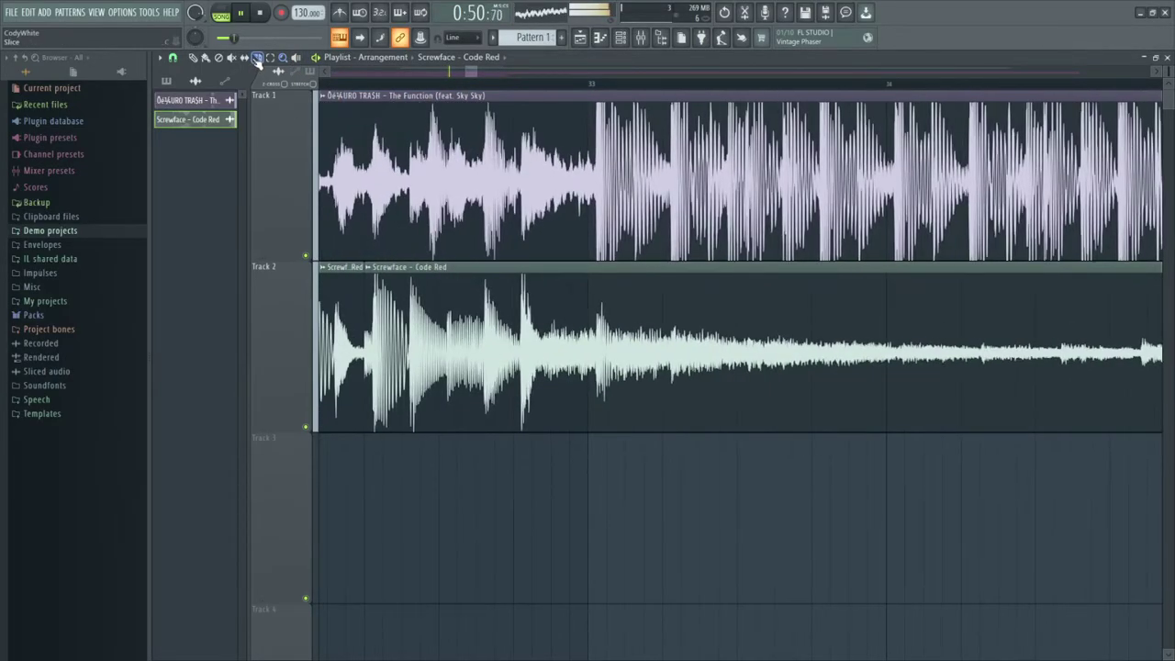
pyautogui.click(365, 182)
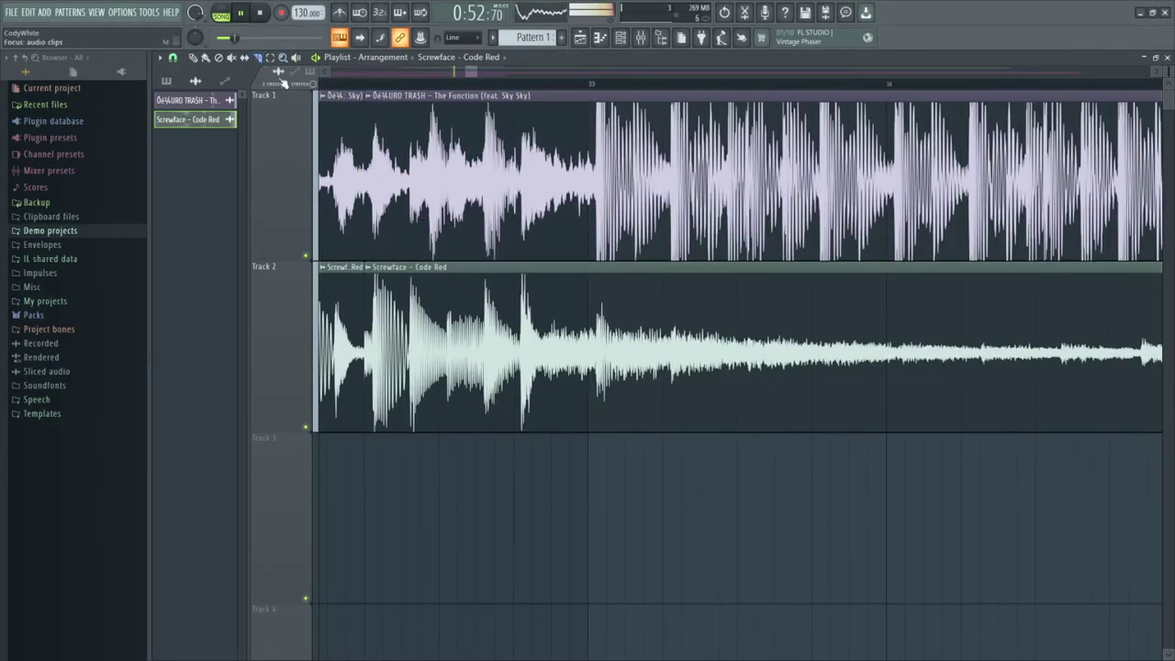
pyautogui.rightClick(483, 128)
pyautogui.moveTo(366, 132)
pyautogui.mouseDown()
pyautogui.moveTo(584, 132)
pyautogui.moveTo(571, 140)
pyautogui.mouseUp()
pyautogui.press('space')
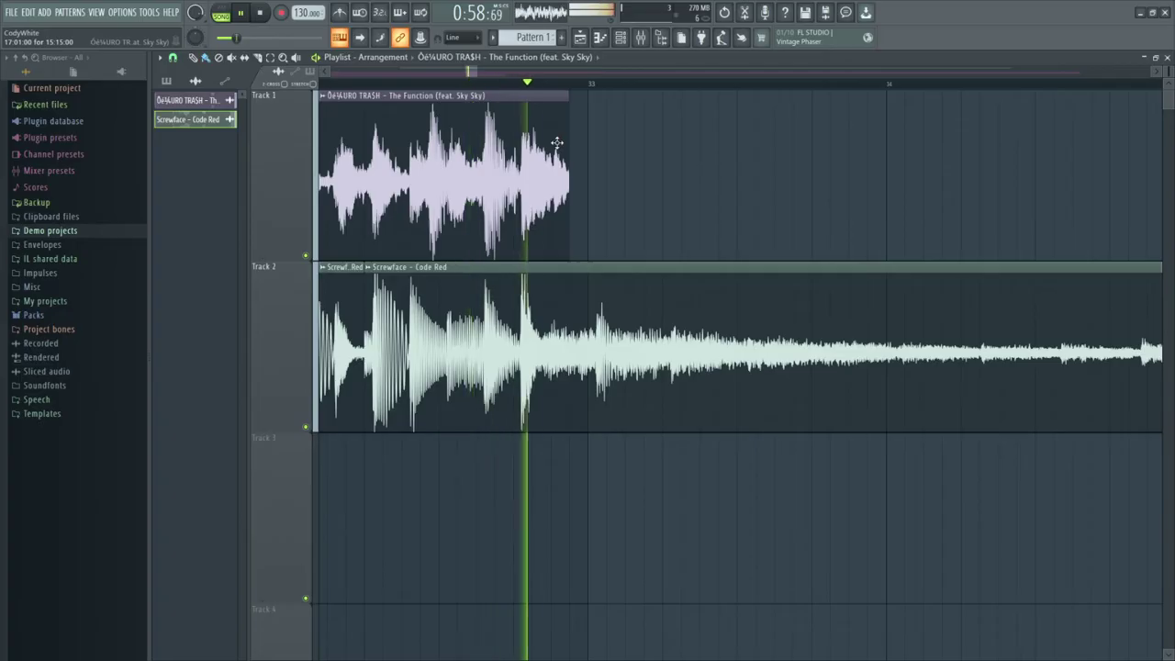
pyautogui.click(282, 57)
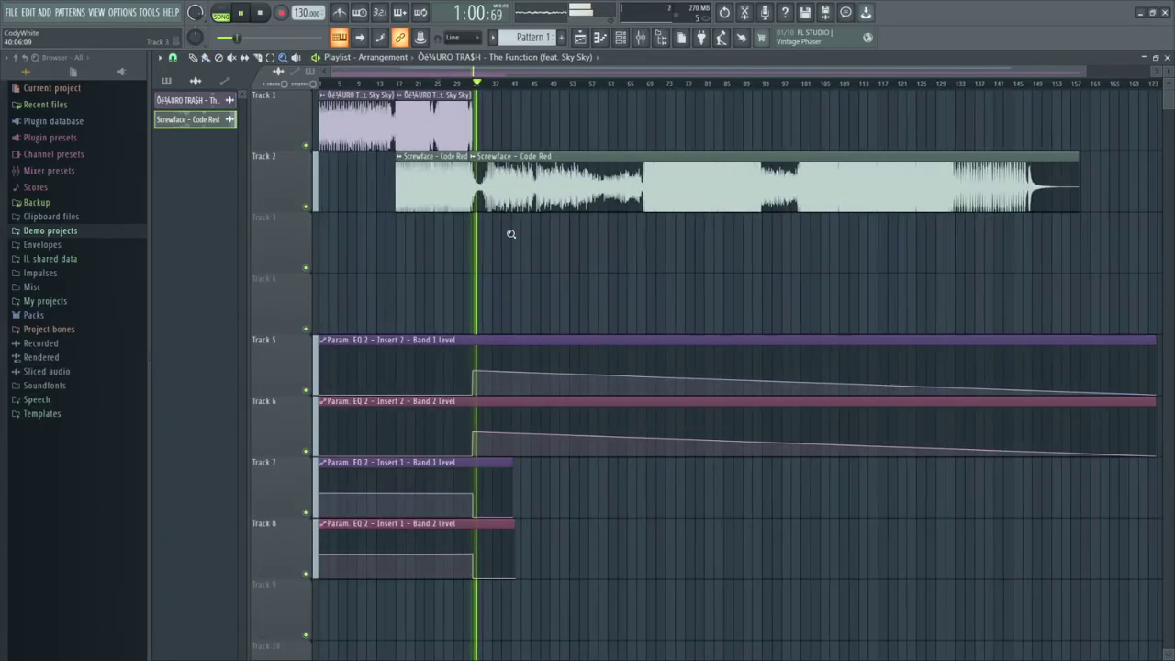
pyautogui.rightClick(506, 231)
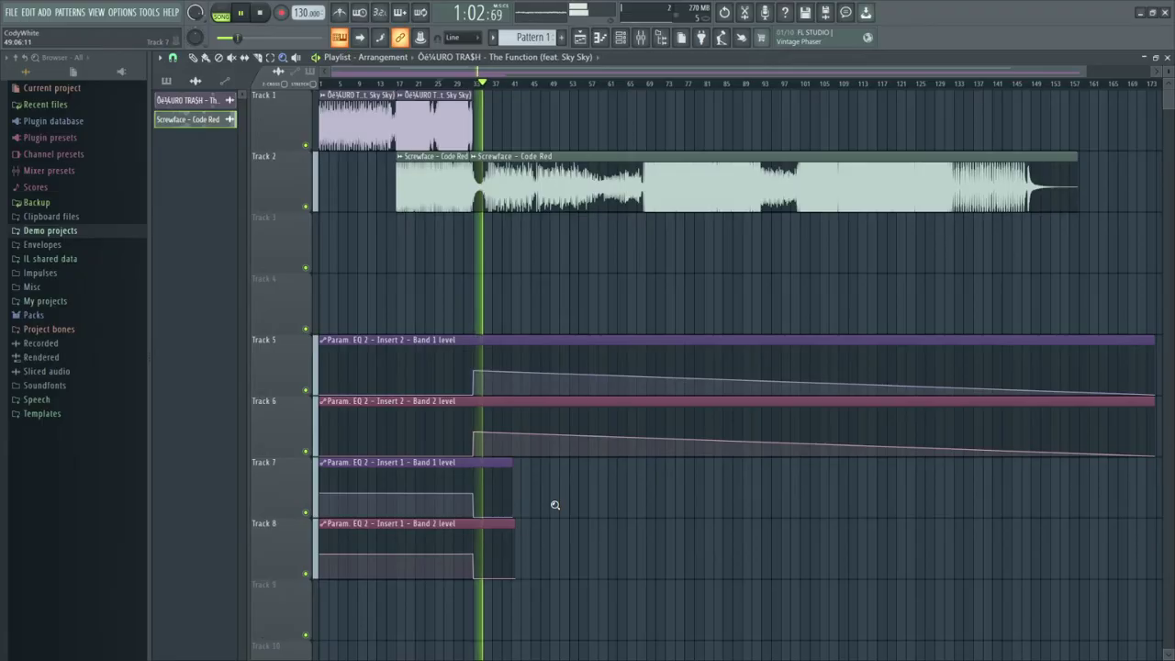
pyautogui.moveTo(511, 641); pyautogui.dragTo(605, 457)
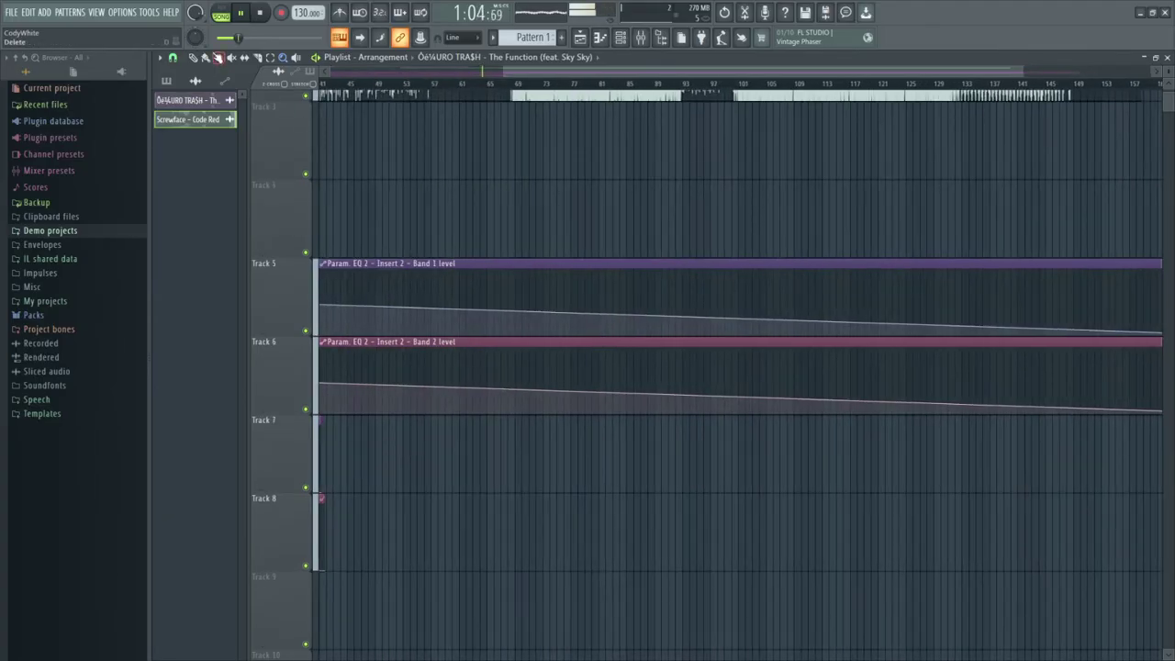
pyautogui.rightClick(335, 156)
pyautogui.click(450, 255)
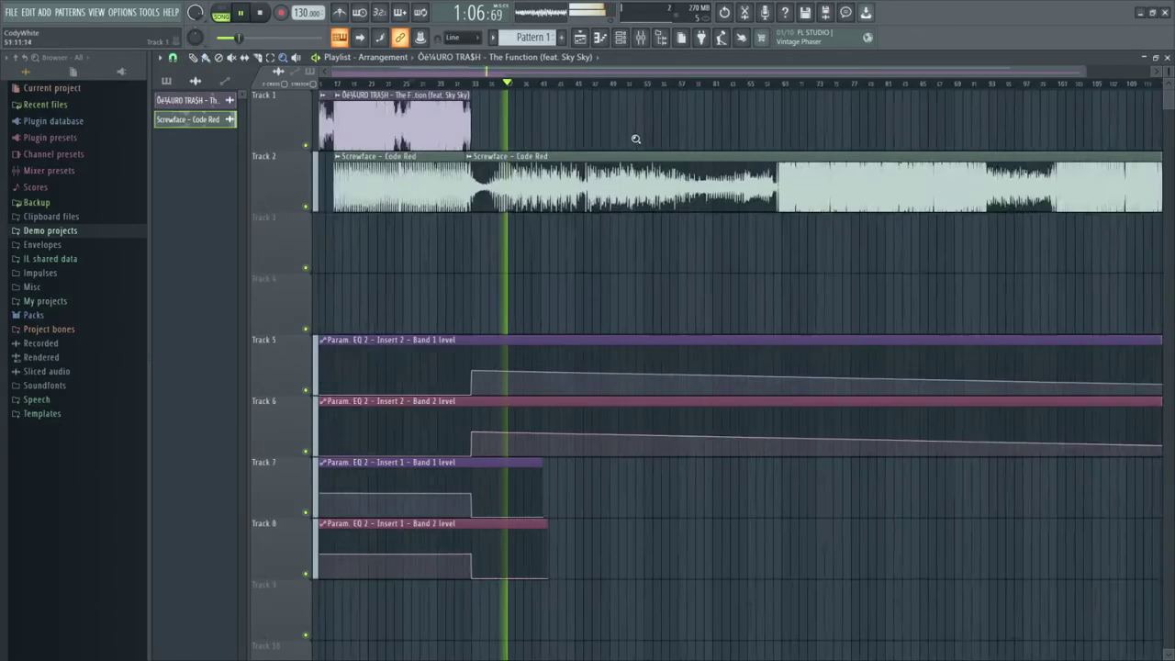
pyautogui.rightClick(635, 139)
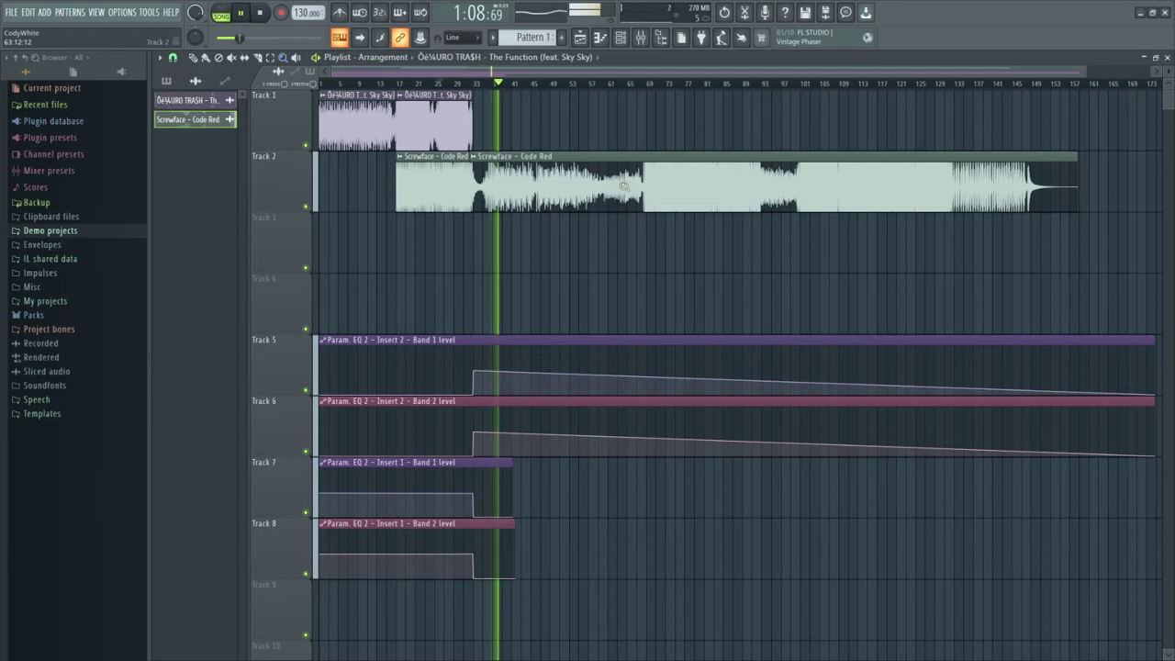
pyautogui.press('space')
pyautogui.click(578, 207)
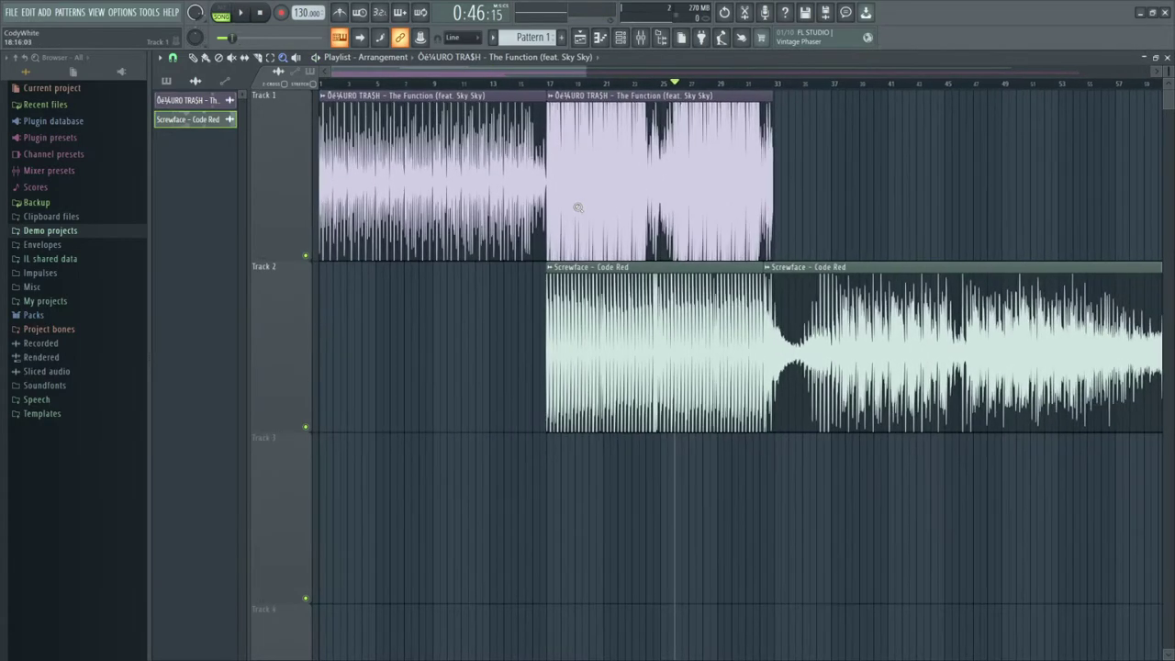
pyautogui.moveTo(524, 249); pyautogui.dragTo(575, 388)
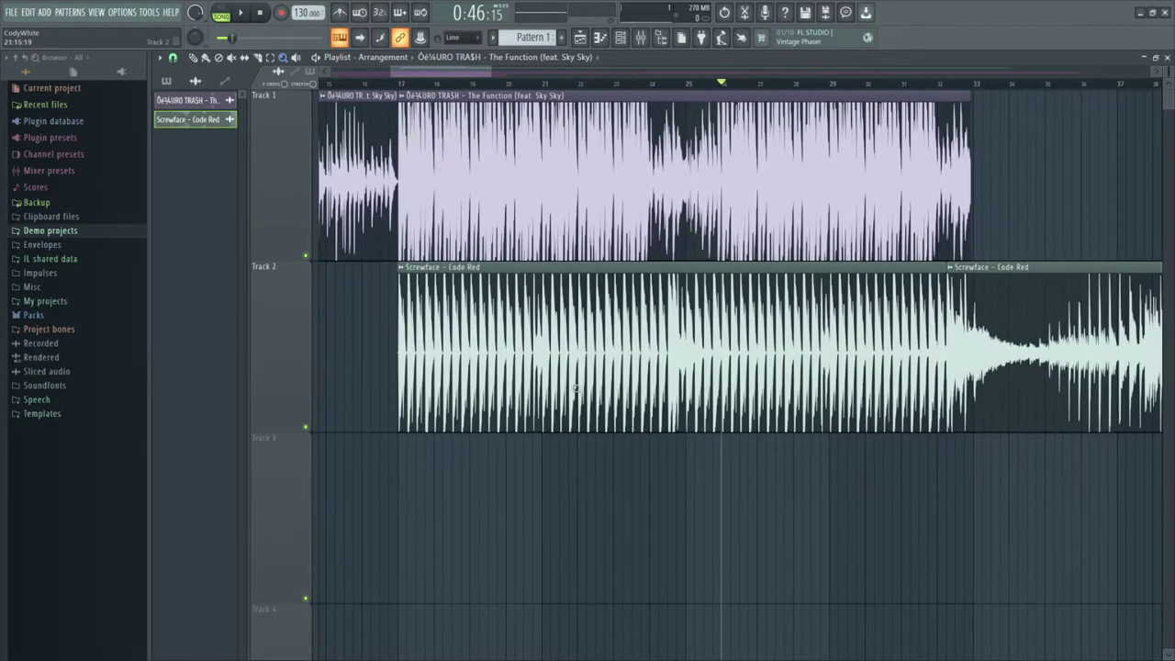
pyautogui.rightClick(805, 347)
pyautogui.moveTo(374, 152); pyautogui.dragTo(473, 303)
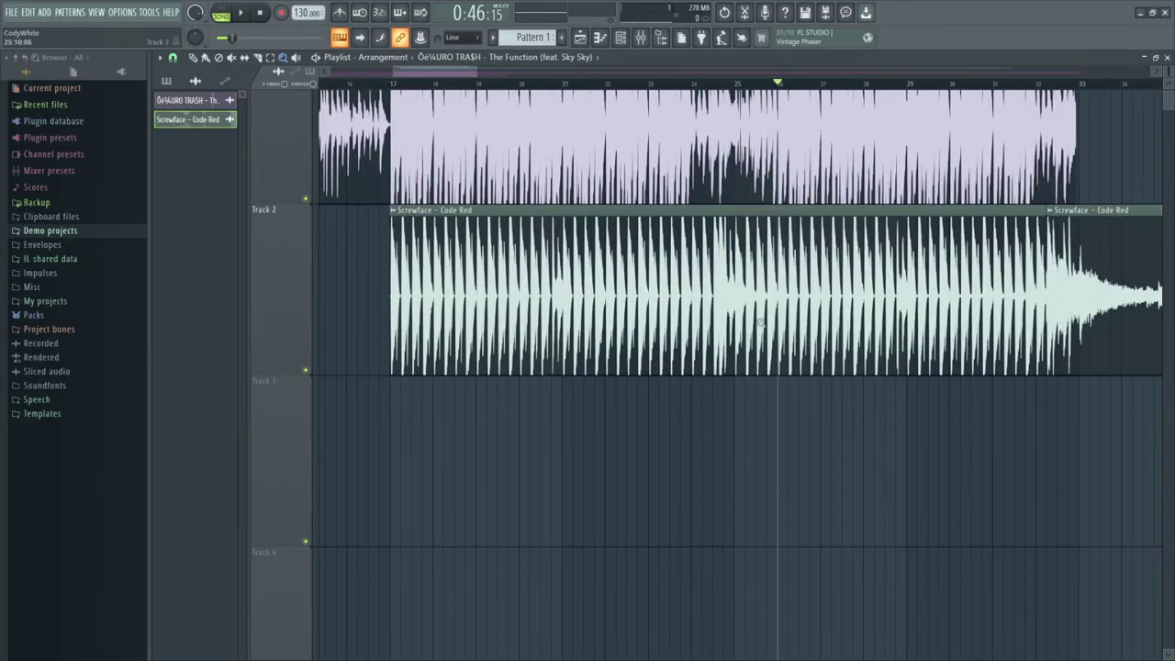
pyautogui.rightClick(839, 336)
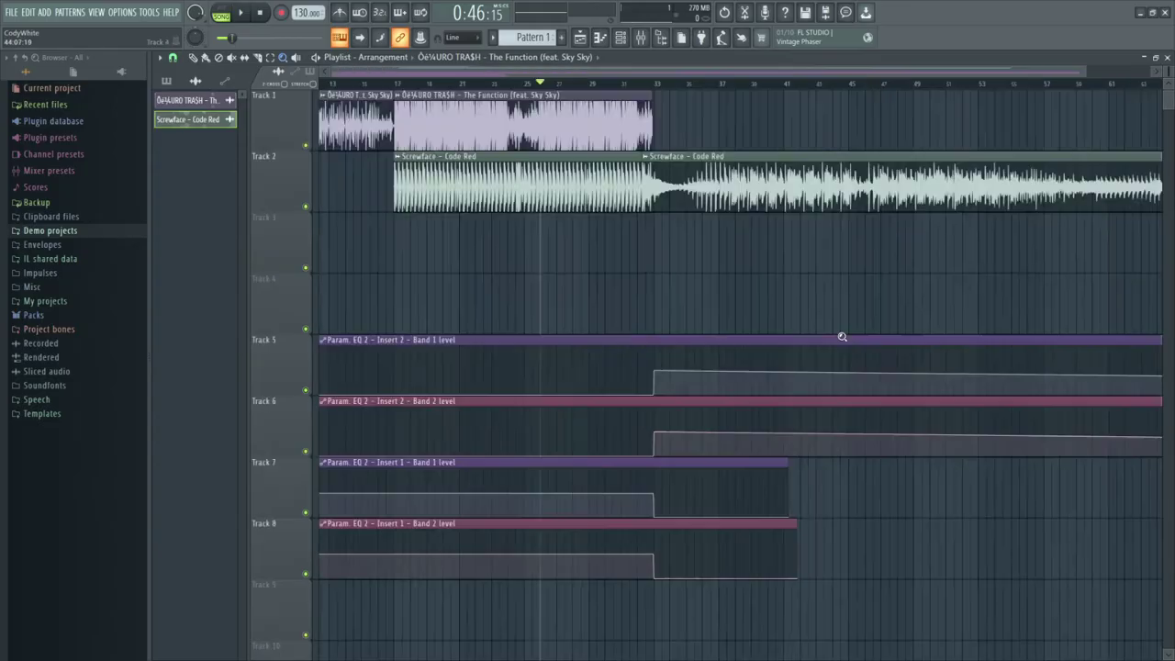
pyautogui.moveTo(413, 285); pyautogui.dragTo(507, 284)
pyautogui.rightClick(448, 269)
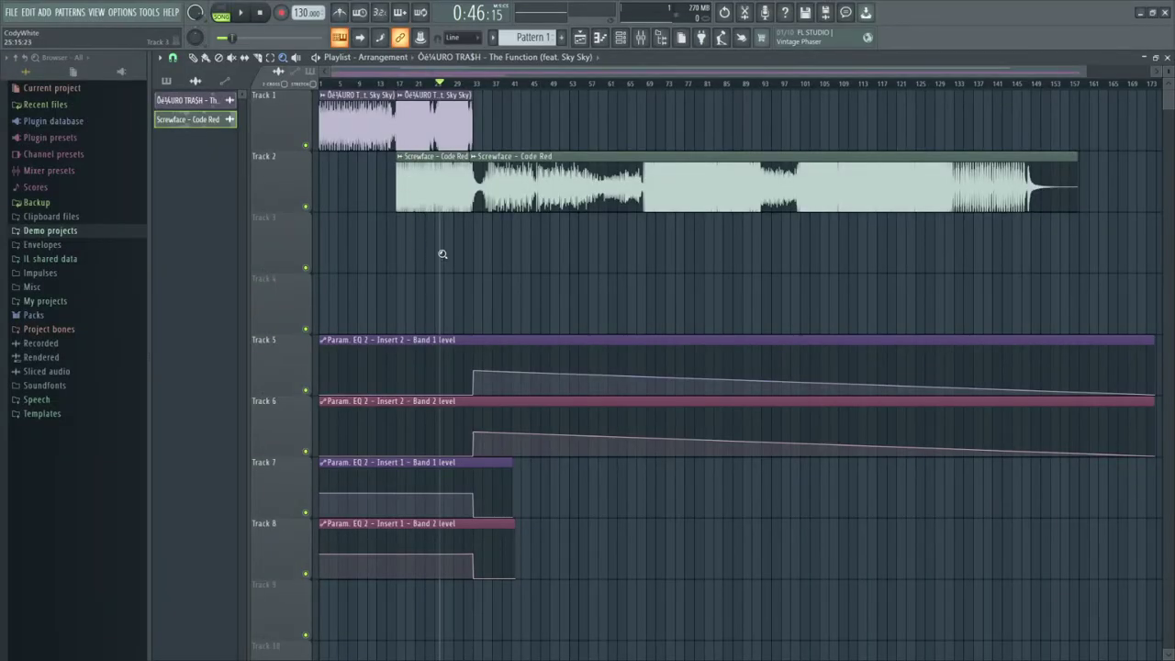
pyautogui.click(468, 86)
pyautogui.moveTo(476, 96); pyautogui.dragTo(480, 101)
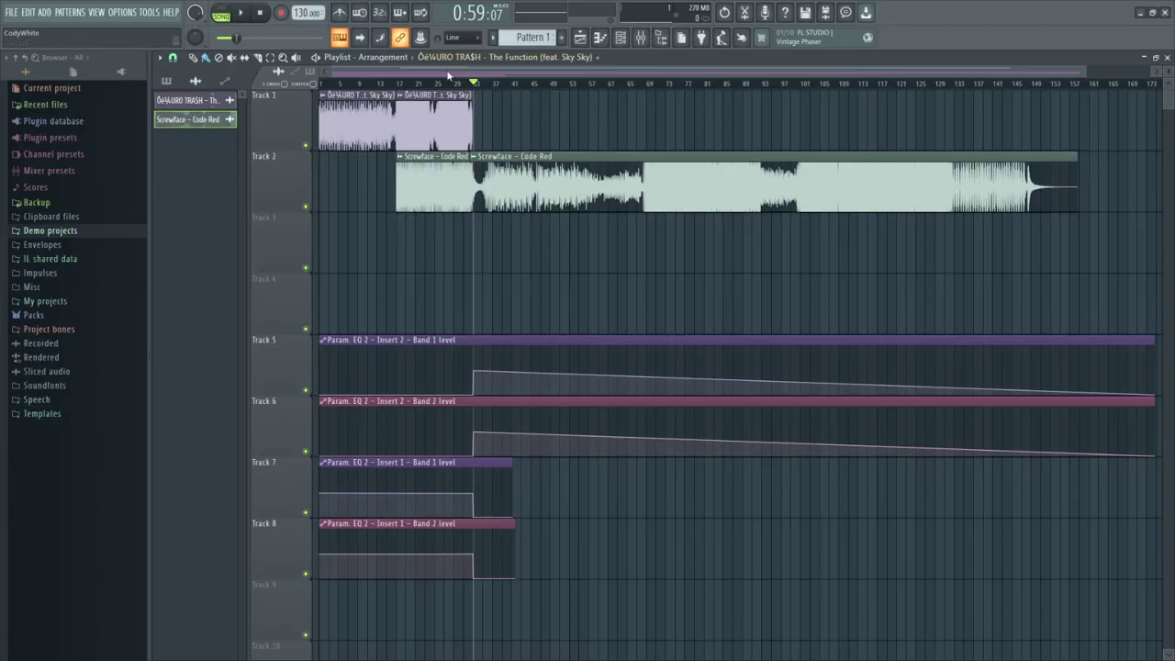
pyautogui.moveTo(423, 85); pyautogui.dragTo(465, 95)
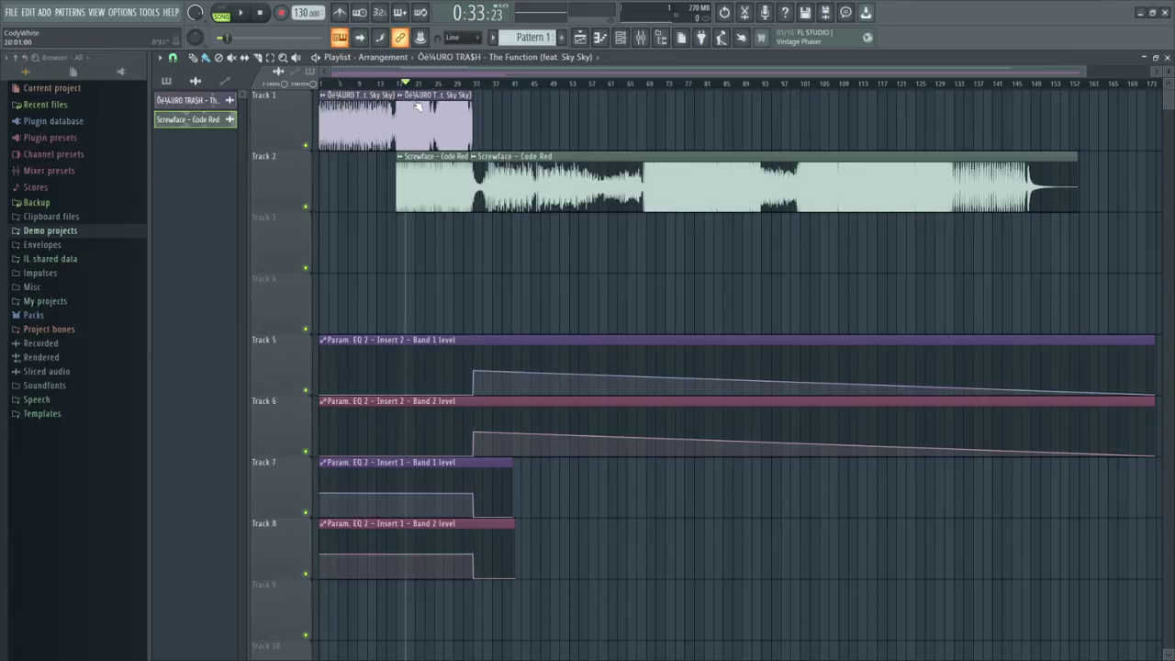